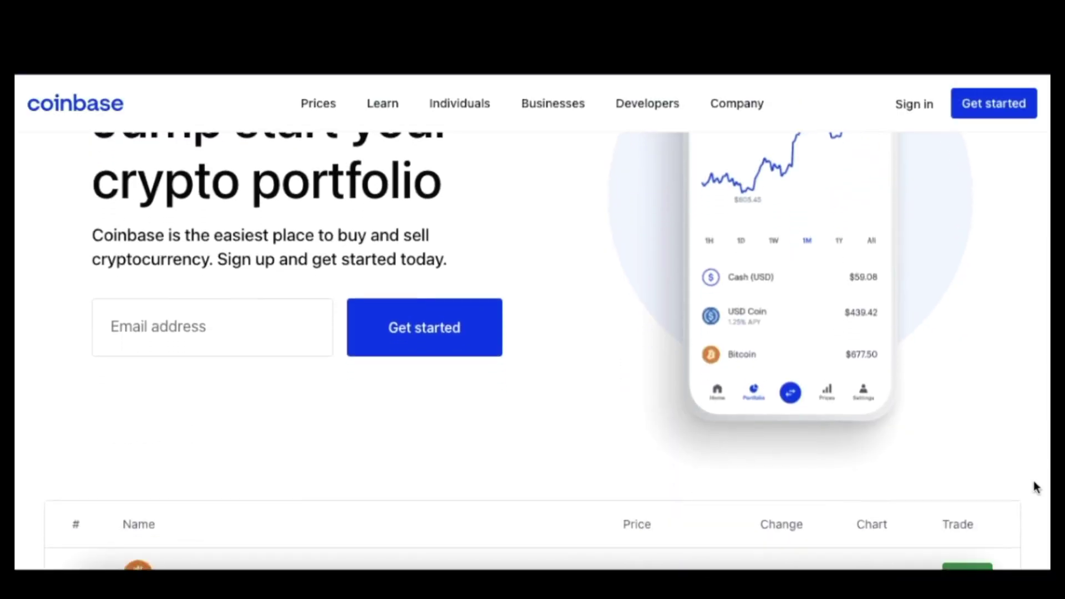
Scroll through the Coinbase homepage's Bitcoin, Ethereum, Cardano and Solana prices and feature sections.
scroll(1035, 488, down, 6)
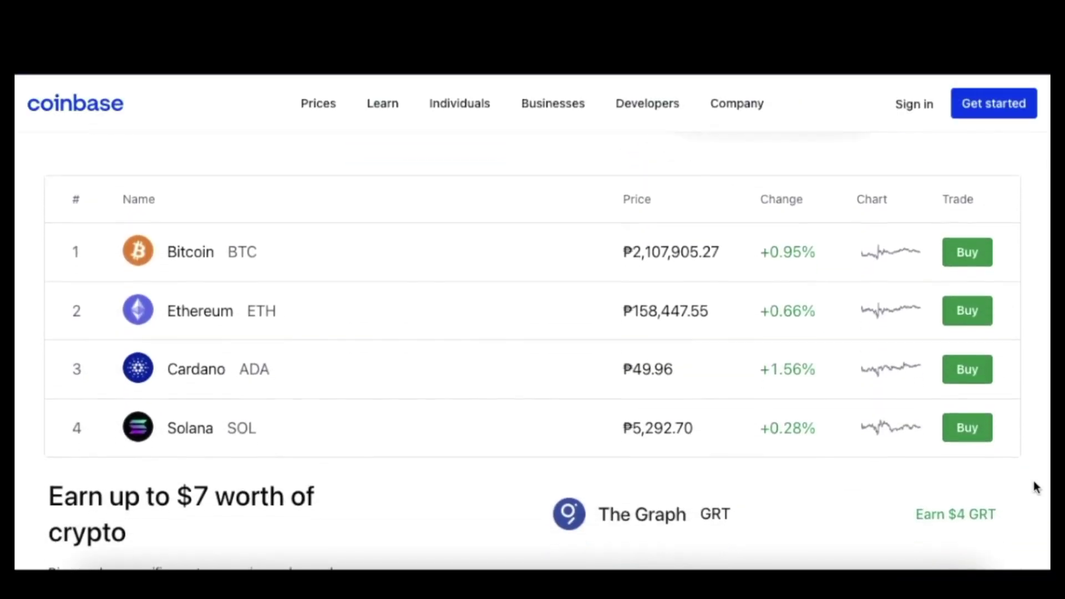
scroll(1035, 487, down, 5)
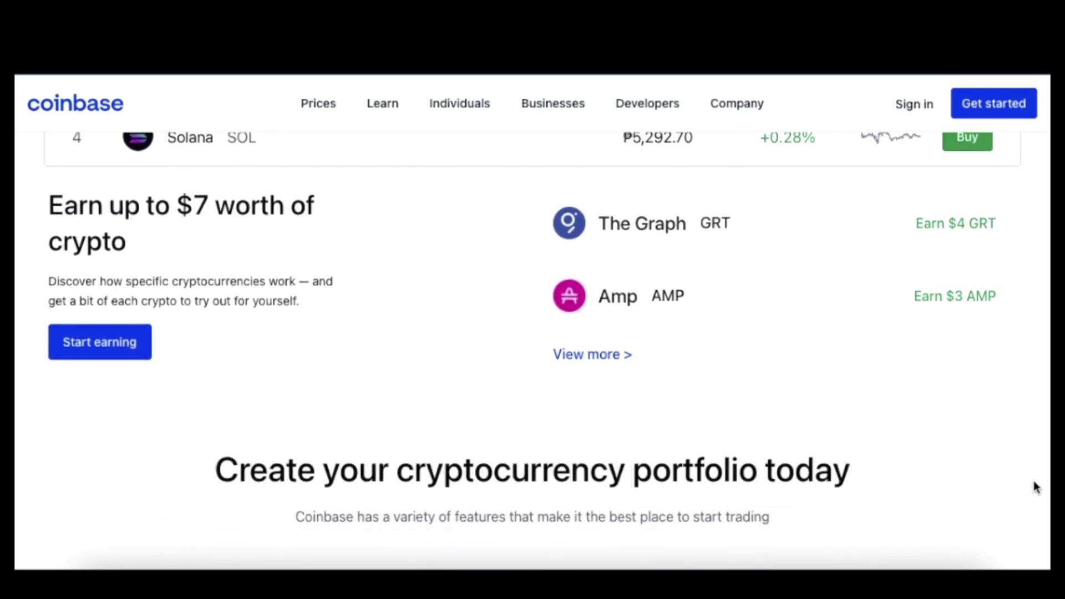
scroll(1035, 487, down, 6)
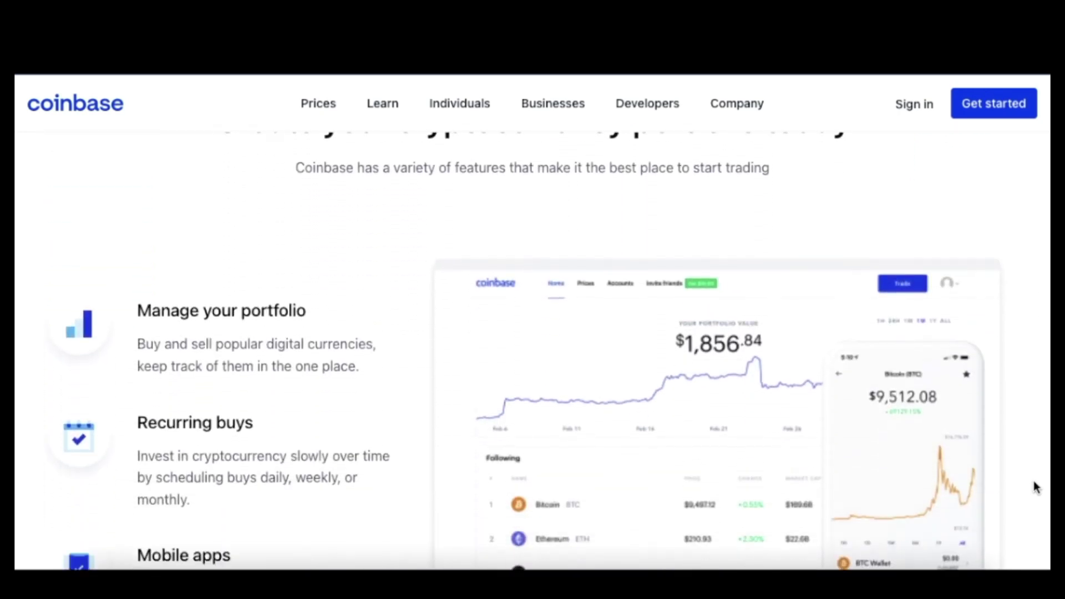
scroll(1033, 482, down, 7)
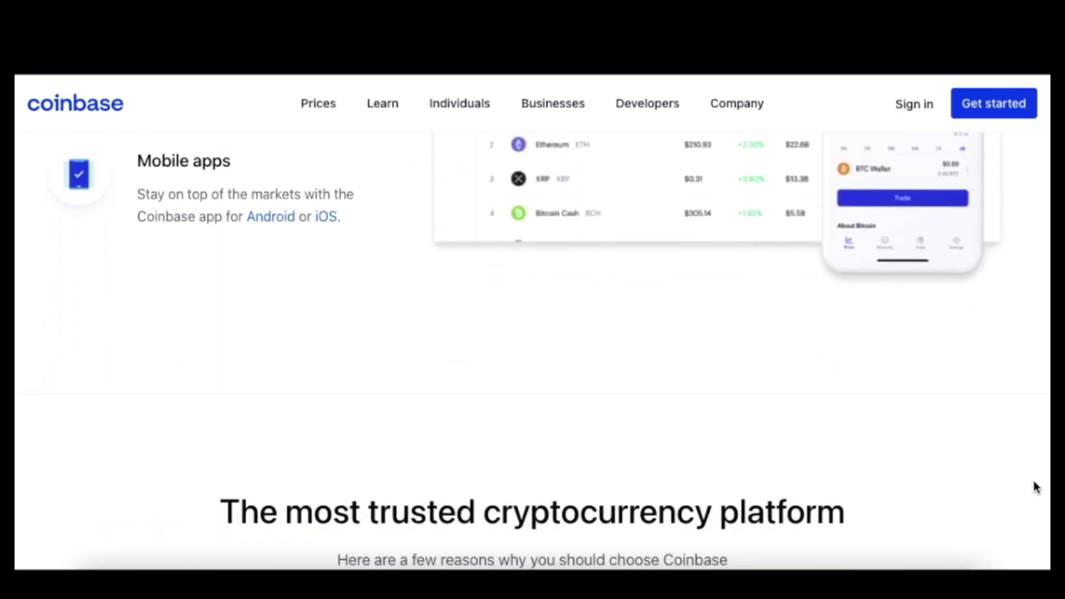
scroll(1035, 487, down, 2)
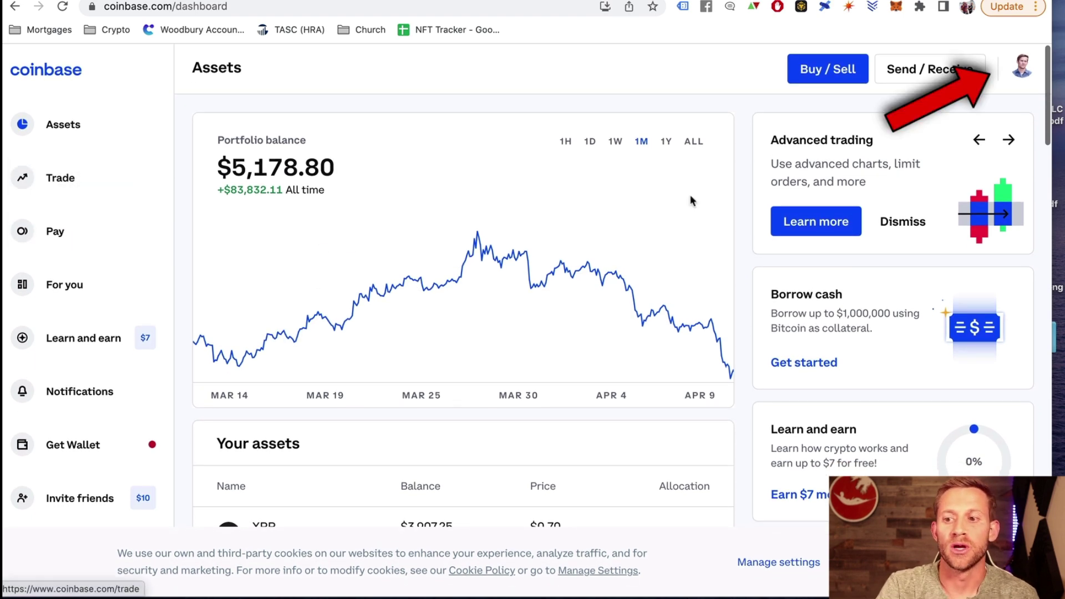
Show Coinbase's Payment methods settings, with the linked bank account, PayPal and Google Pay.
click(1022, 67)
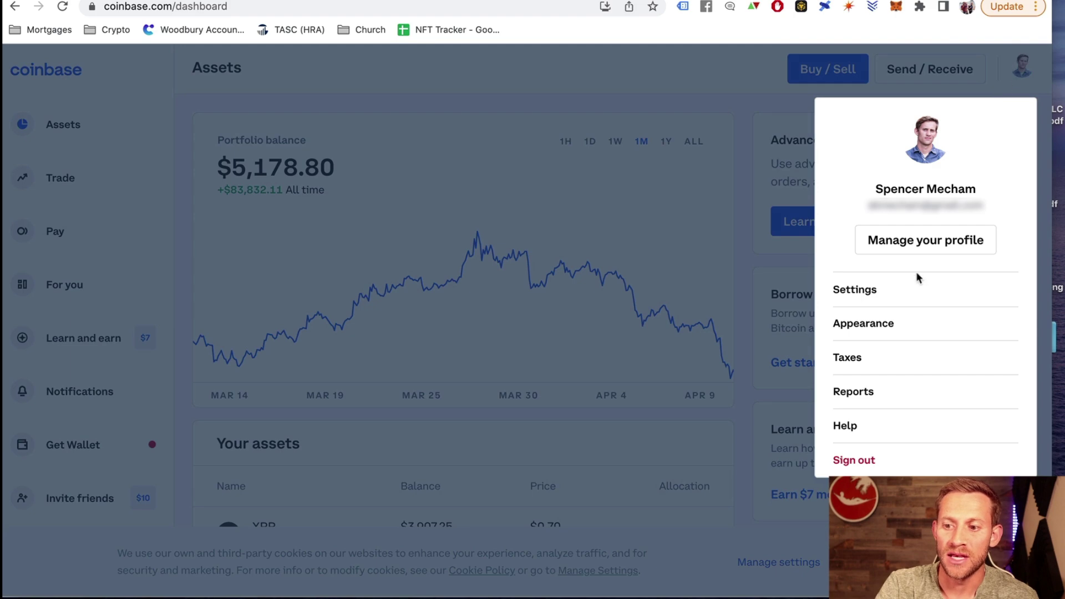
click(907, 285)
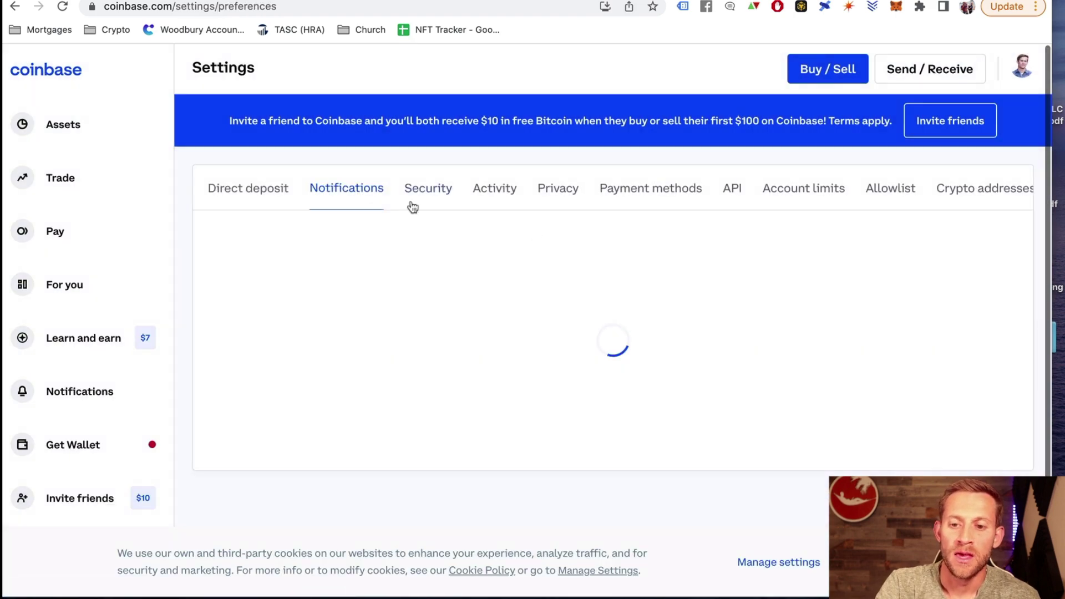
click(670, 200)
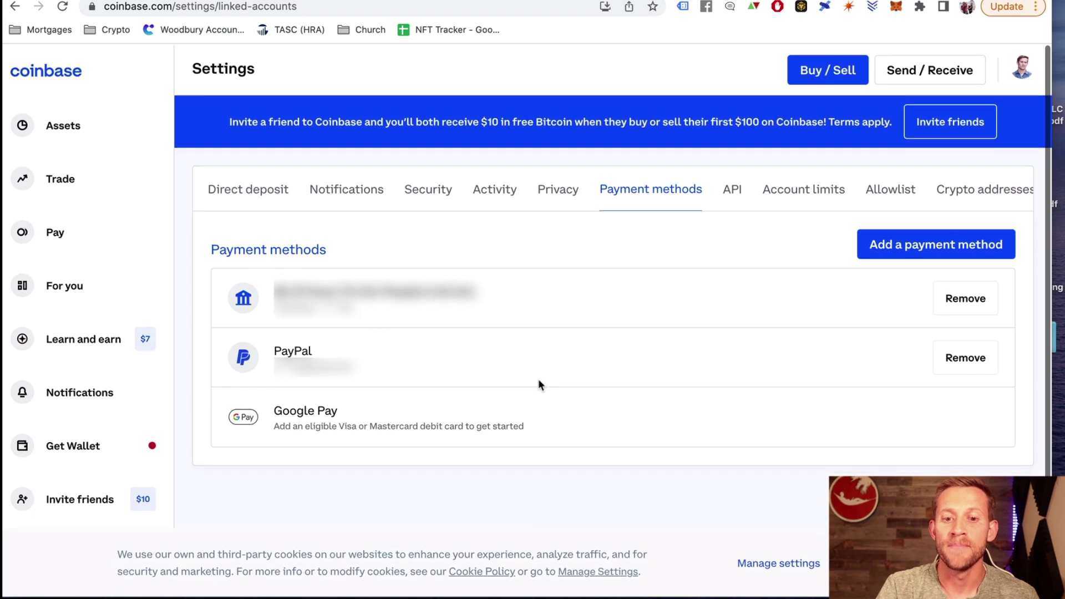
Find 'usdt' on the Trade page and buy $100 of Tether with PayPal, closing the confirmation.
click(78, 181)
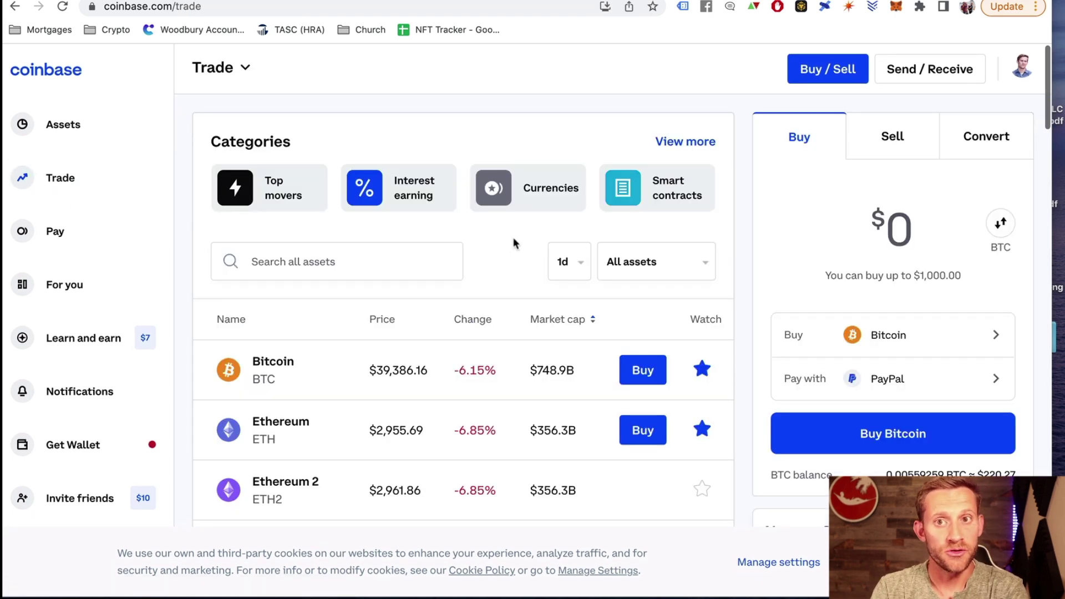
click(329, 269)
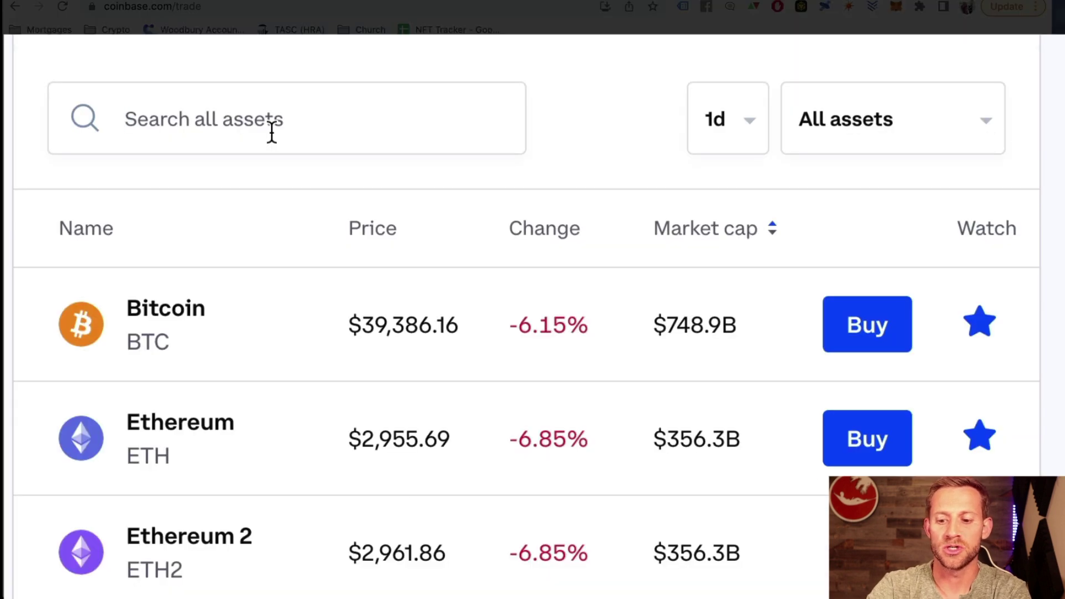
text(usdt)
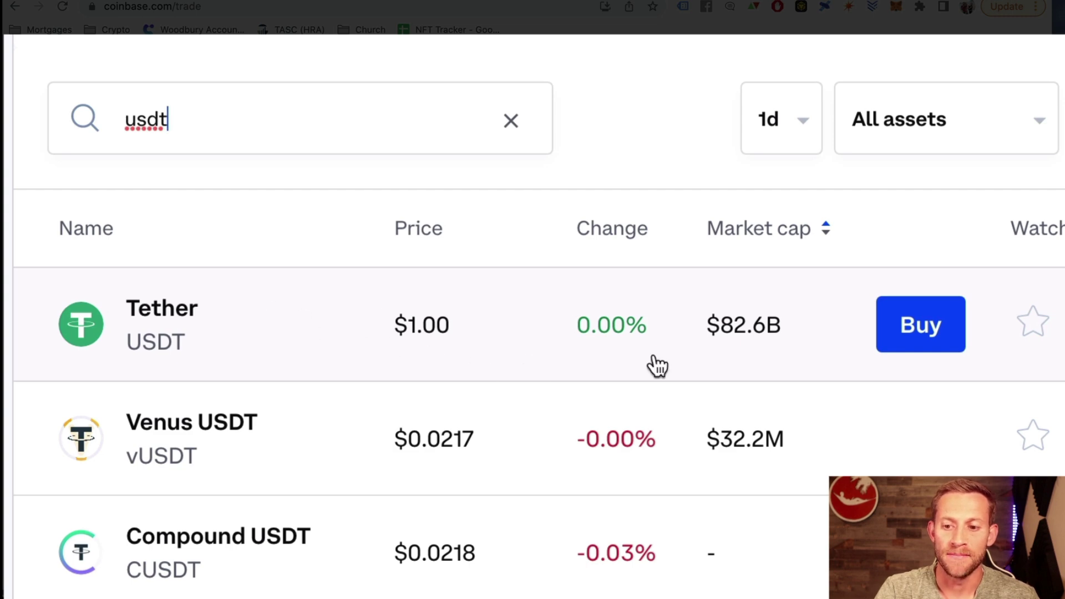
click(922, 327)
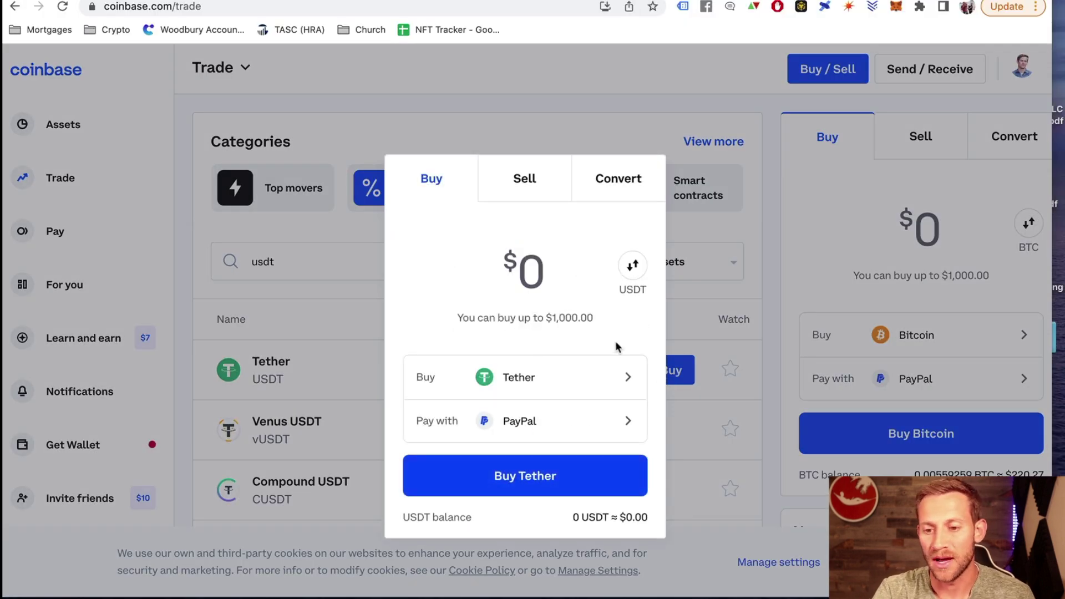
text(100)
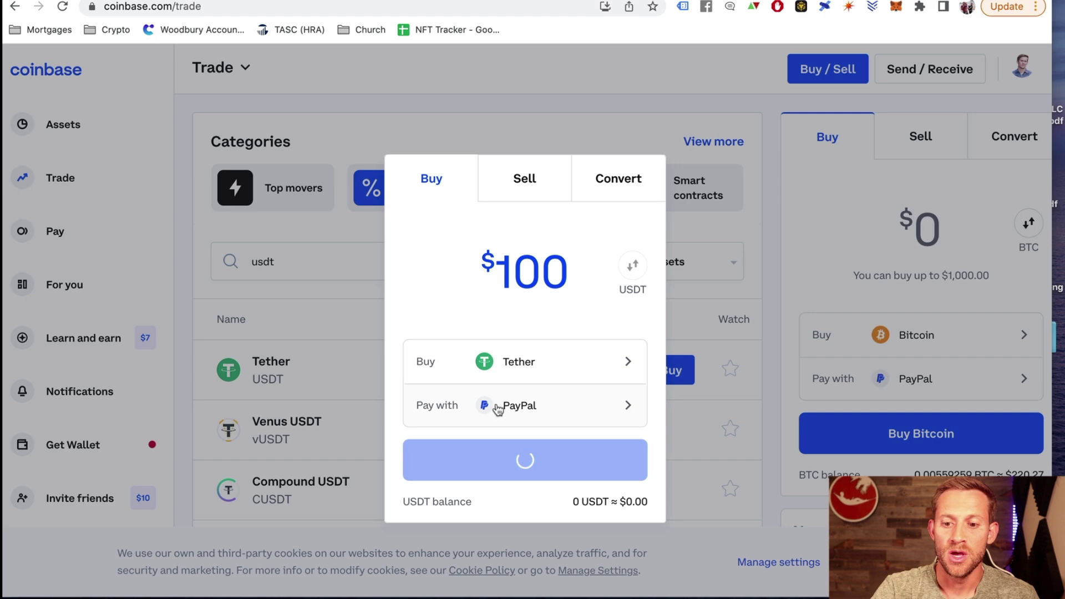
click(528, 451)
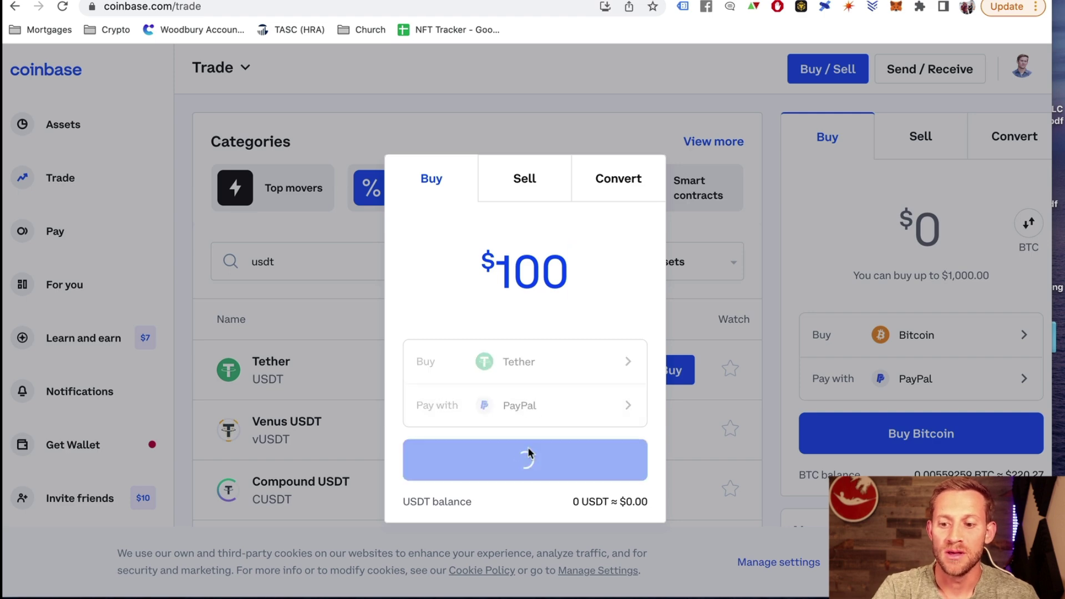
click(645, 444)
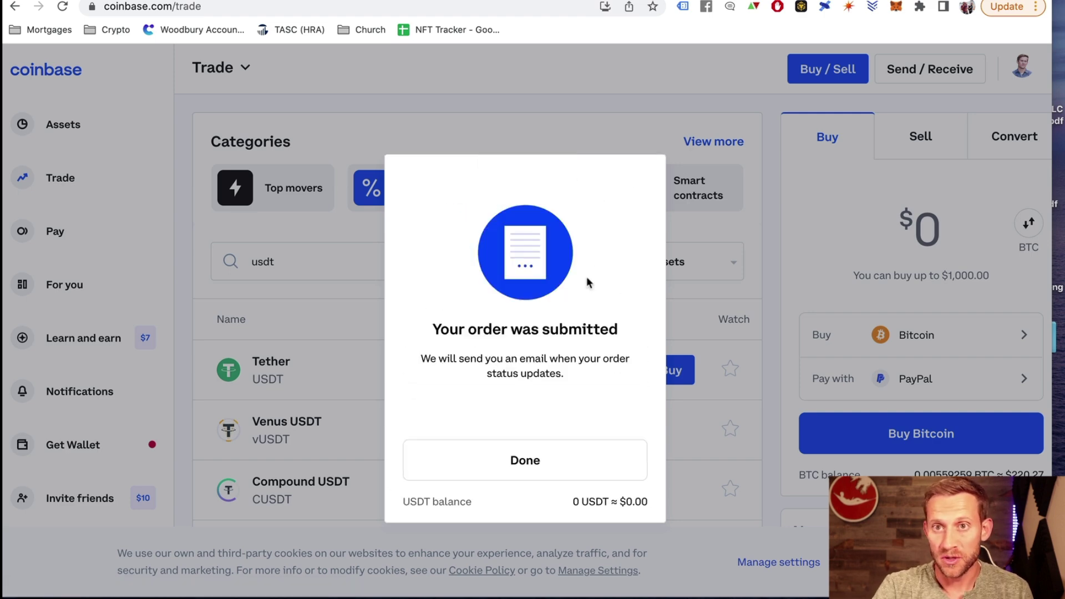
click(505, 471)
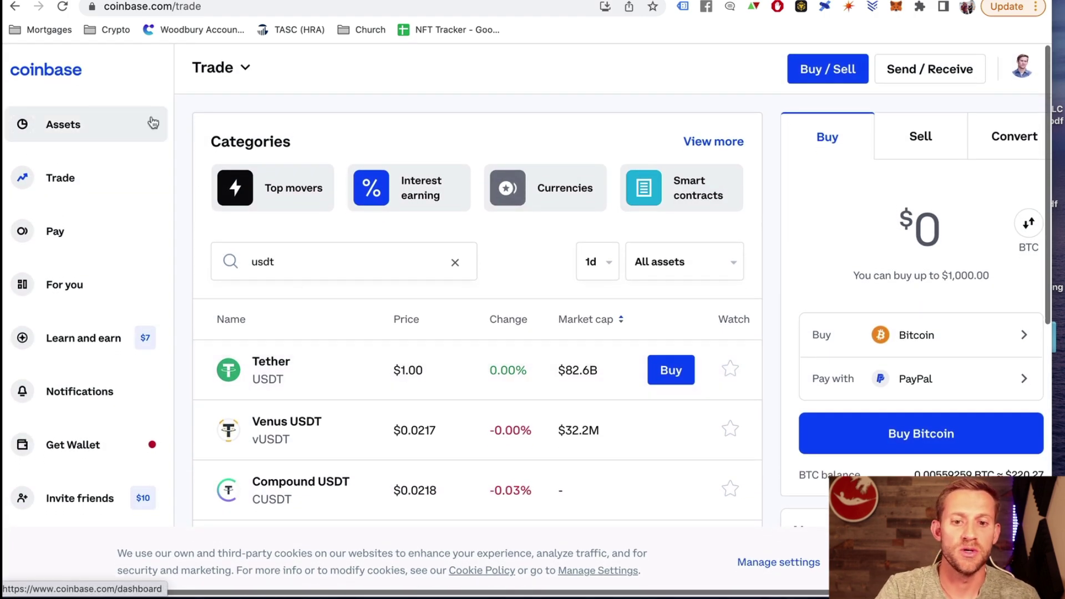
Return to Assets and scroll down to the Tether holding of about 95.66 USDT.
click(83, 136)
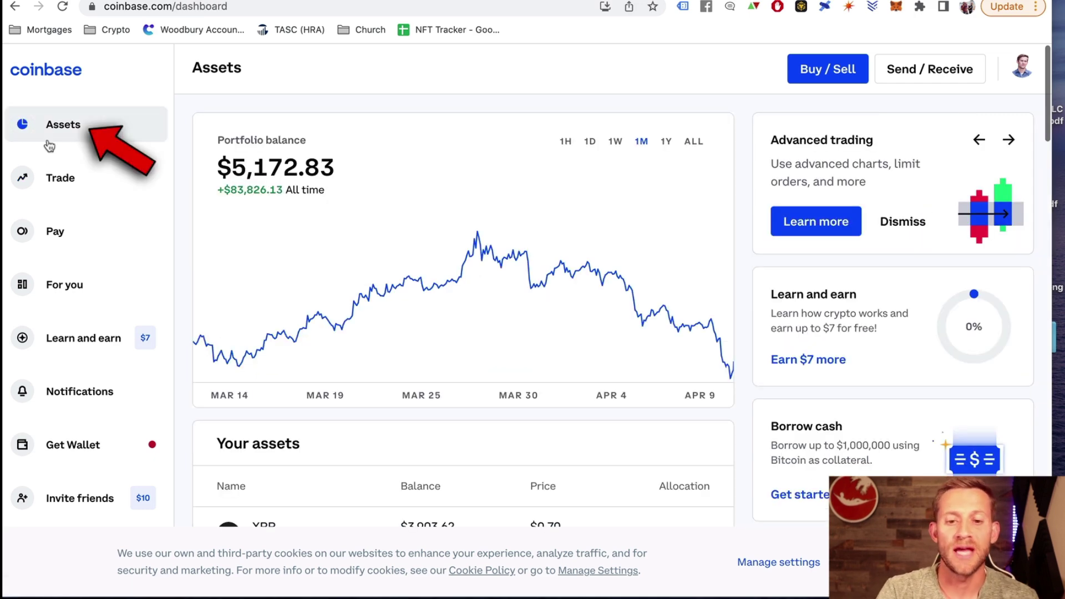
scroll(252, 395, down, 8)
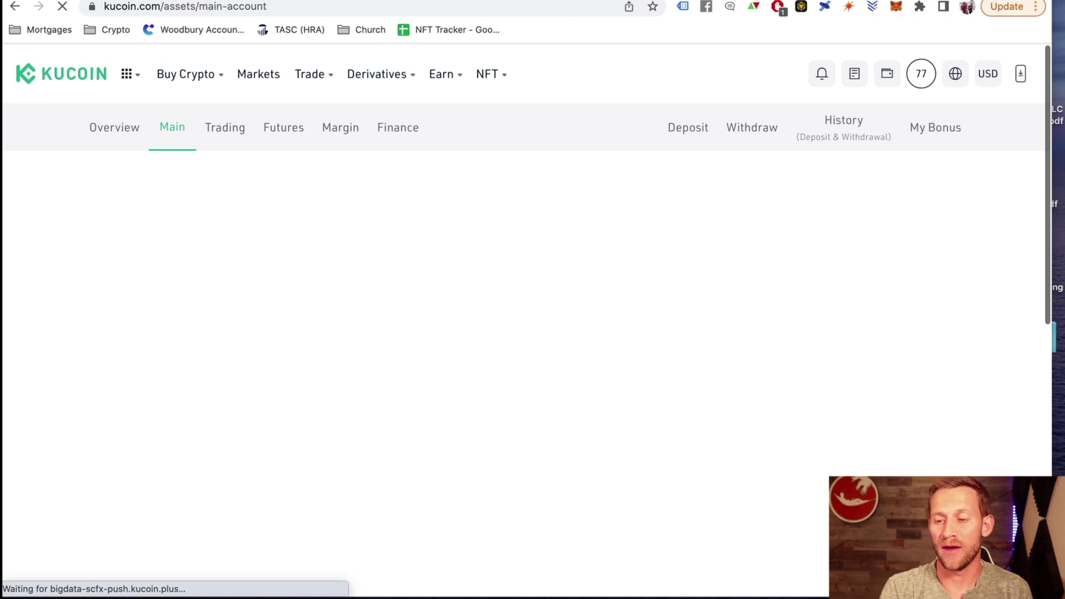
Filter KuCoin's Main Account coin list by 'usdt' to show the 69.6 USDT balance.
mouse_move(858, 87)
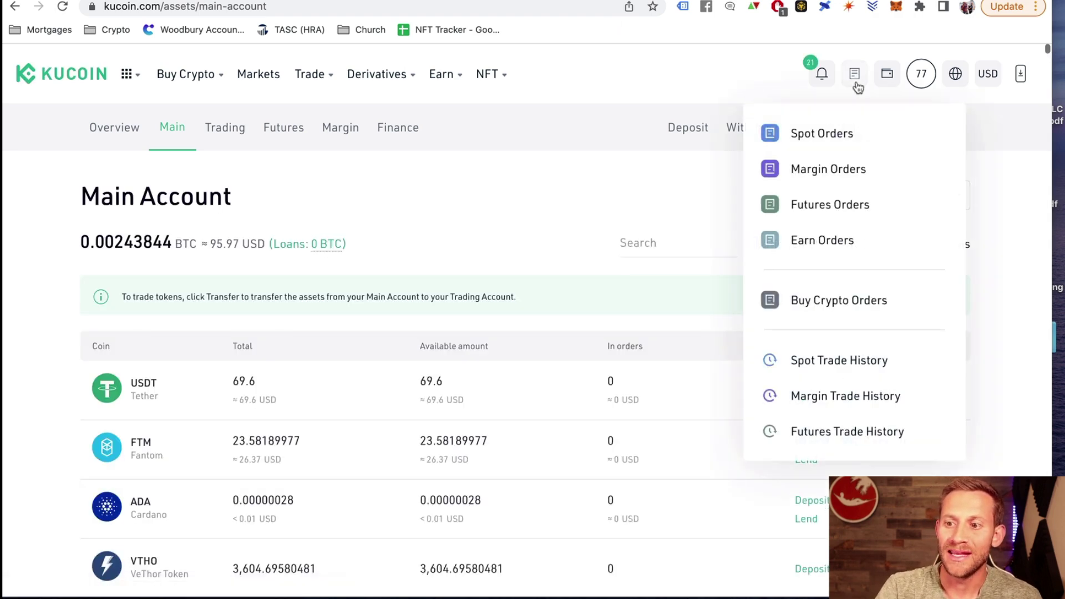
mouse_move(890, 78)
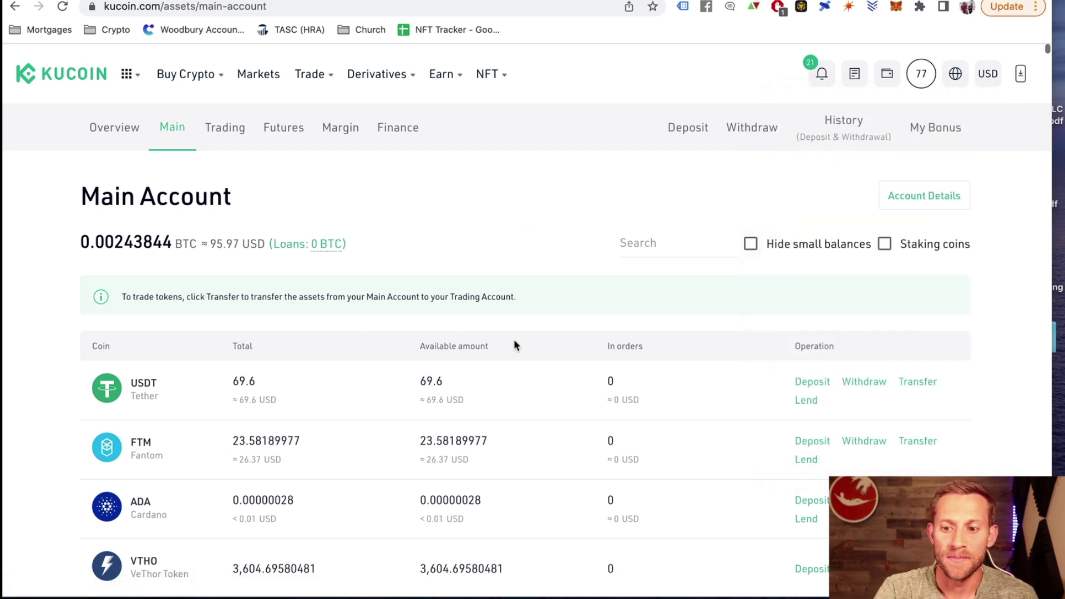
click(668, 241)
text(s)
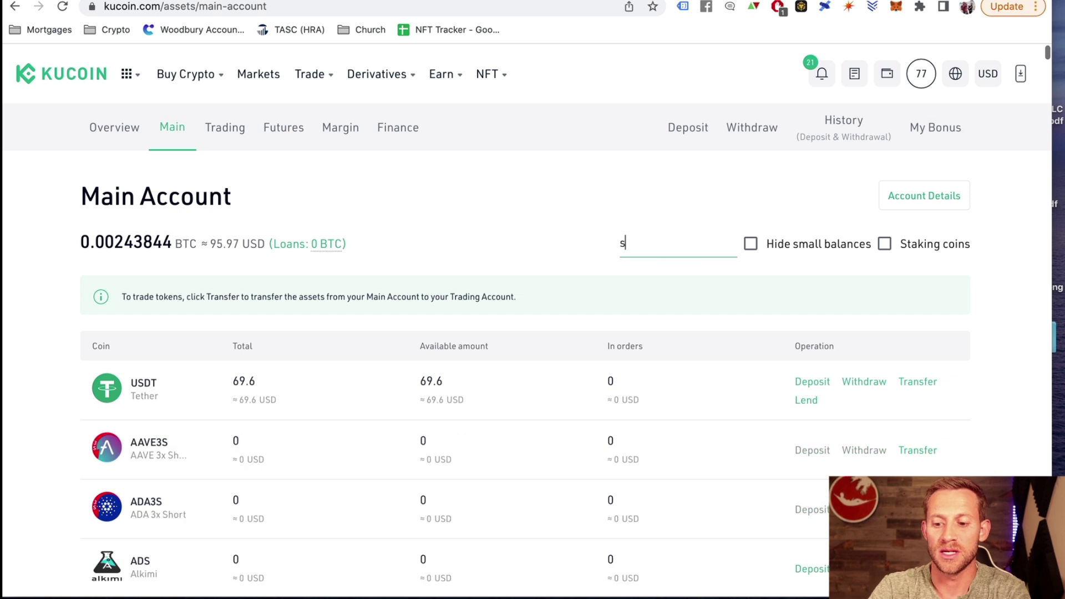
key(BackSpace)
text(usdt)
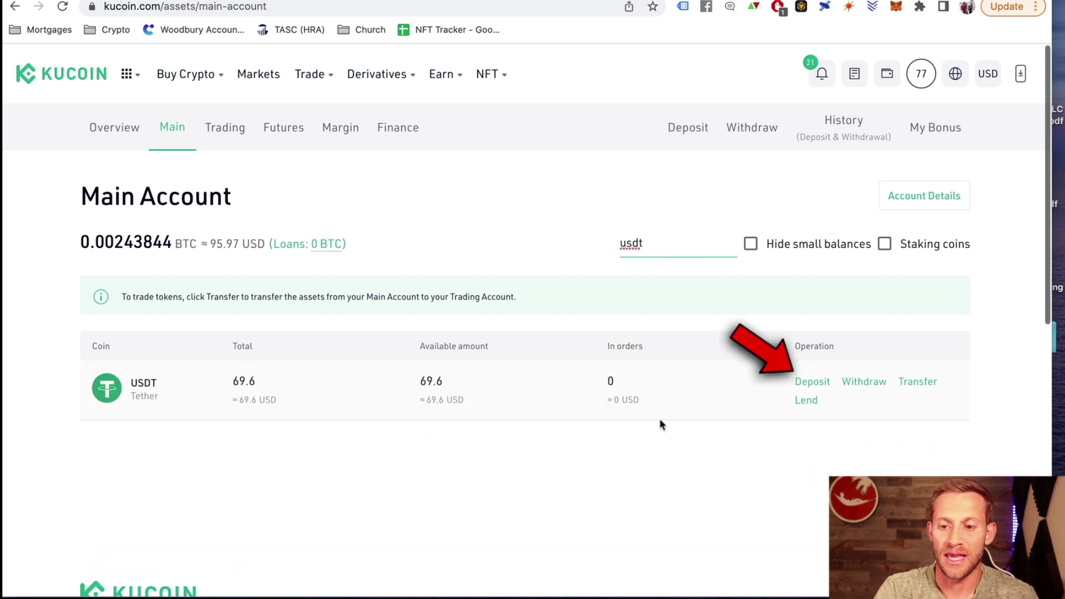
Copy KuCoin's USDT deposit address for the ETH Ethereum (ERC20) network.
click(810, 382)
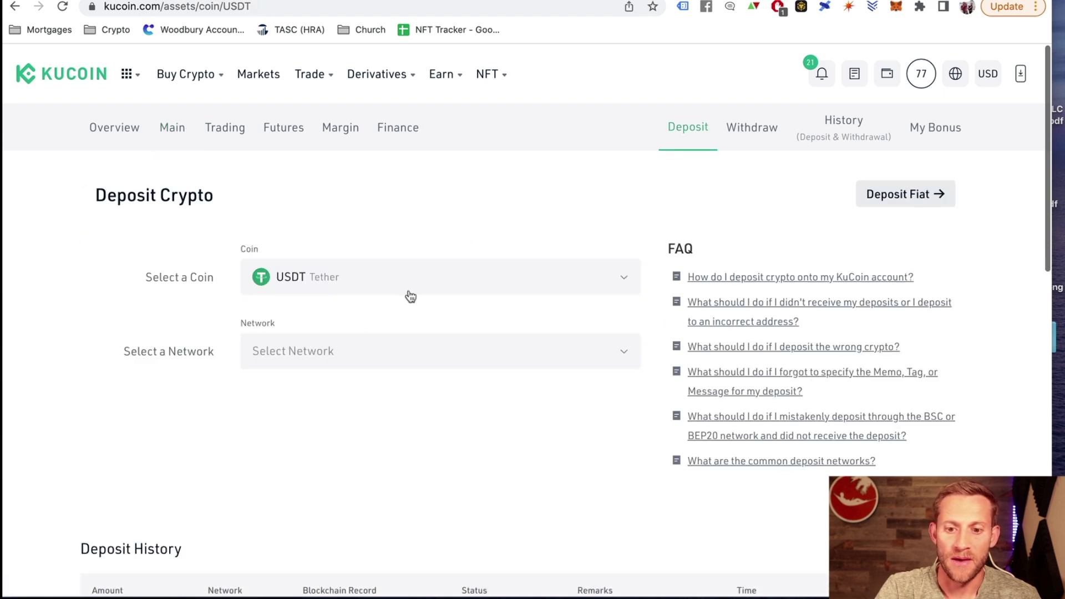
click(345, 349)
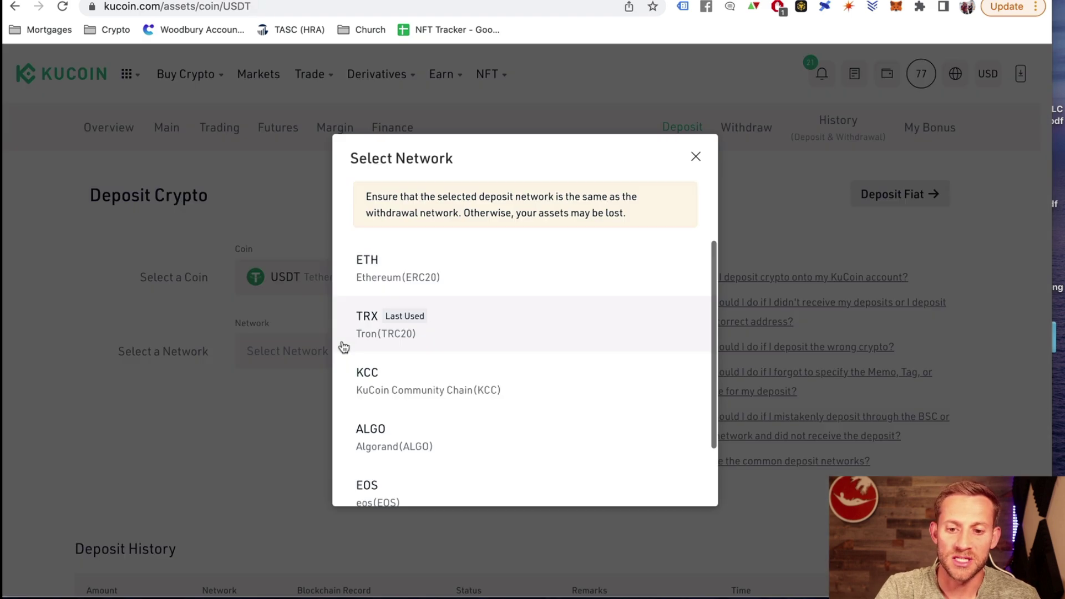
click(452, 269)
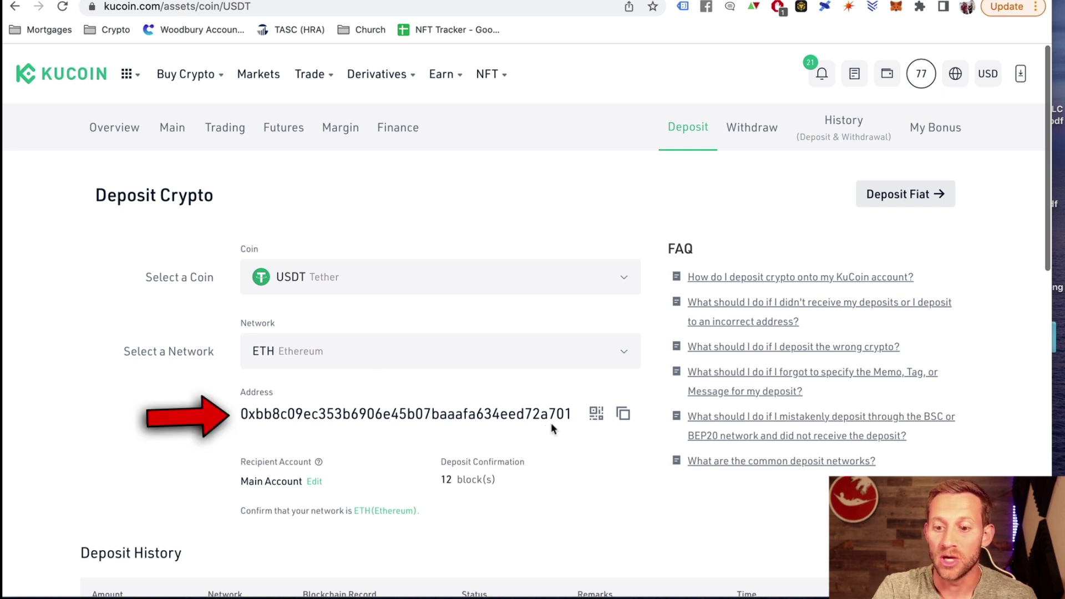
click(622, 417)
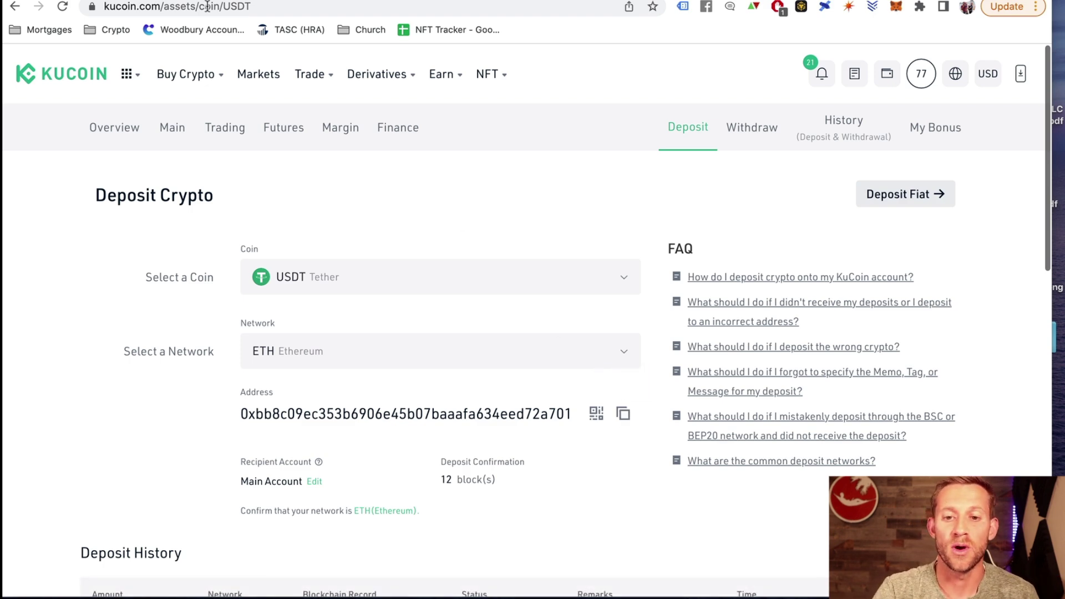
key(ctrl+Tab)
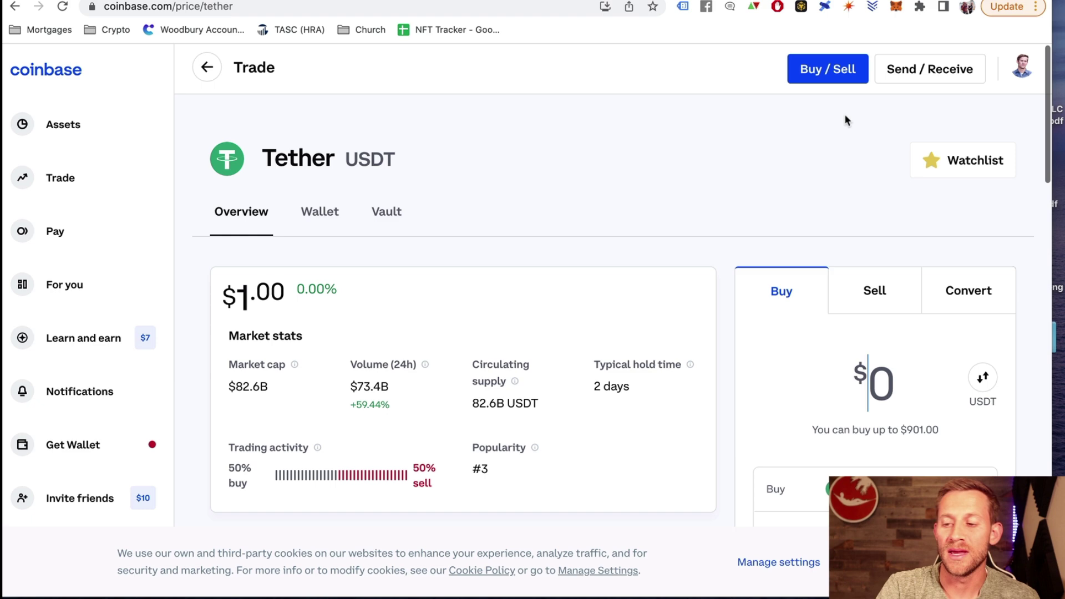
Send the entire Coinbase USDT balance to the pasted KuCoin deposit address.
click(905, 81)
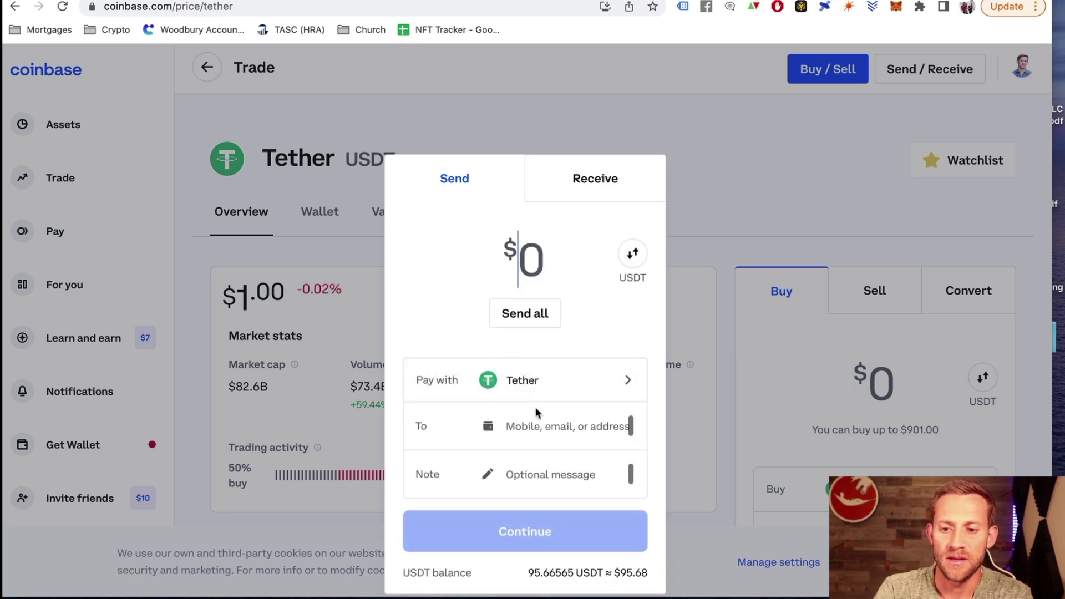
click(527, 310)
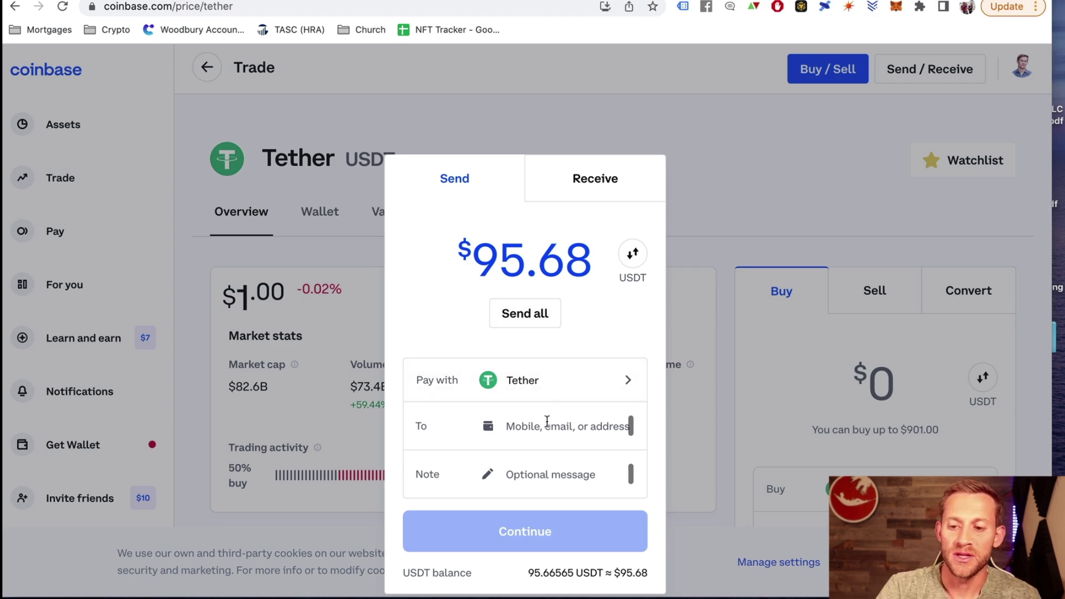
key(super+v)
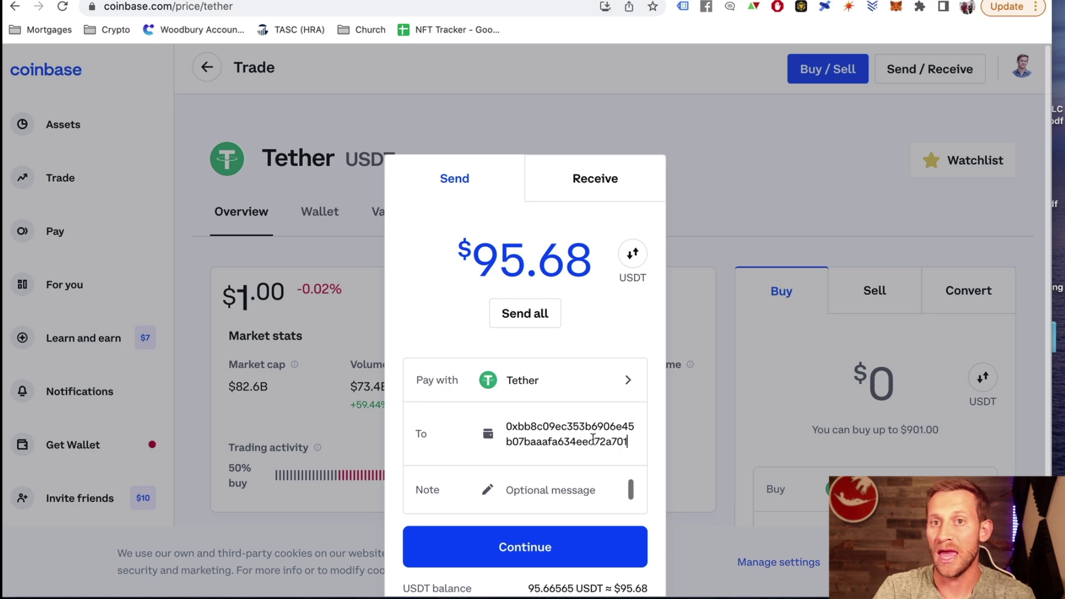
click(534, 532)
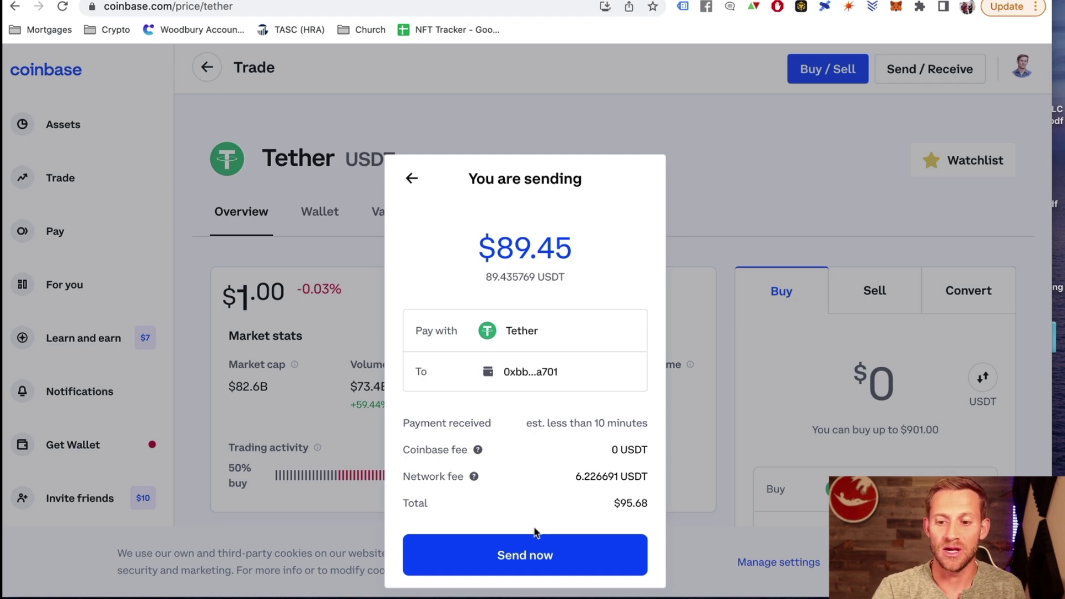
click(530, 550)
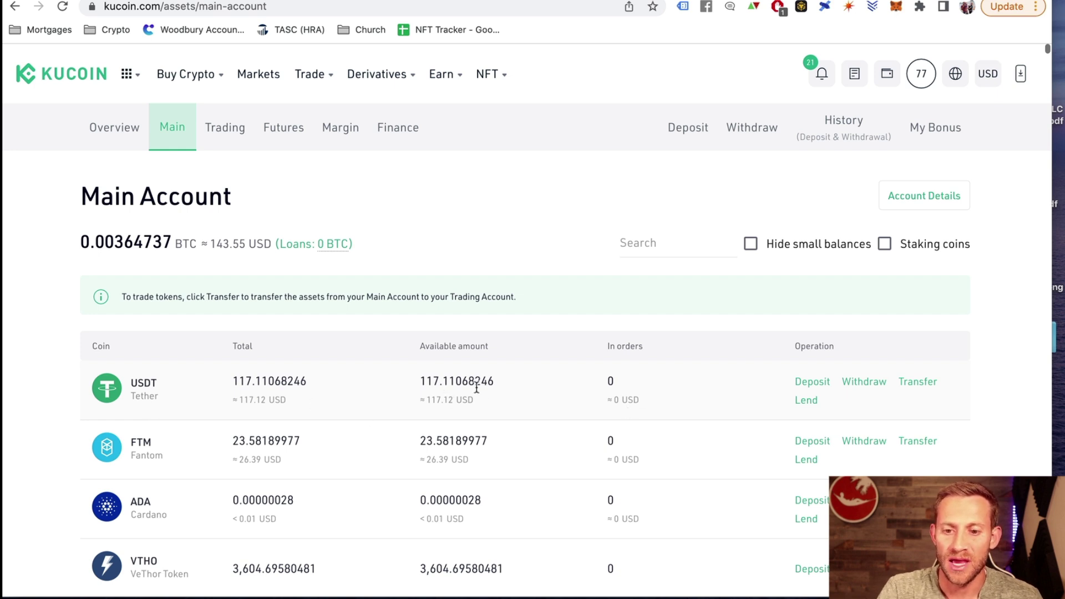
Transfer all 117.11068246 USDT from KuCoin's Main Account to the Trading Account.
click(638, 248)
text(usdt)
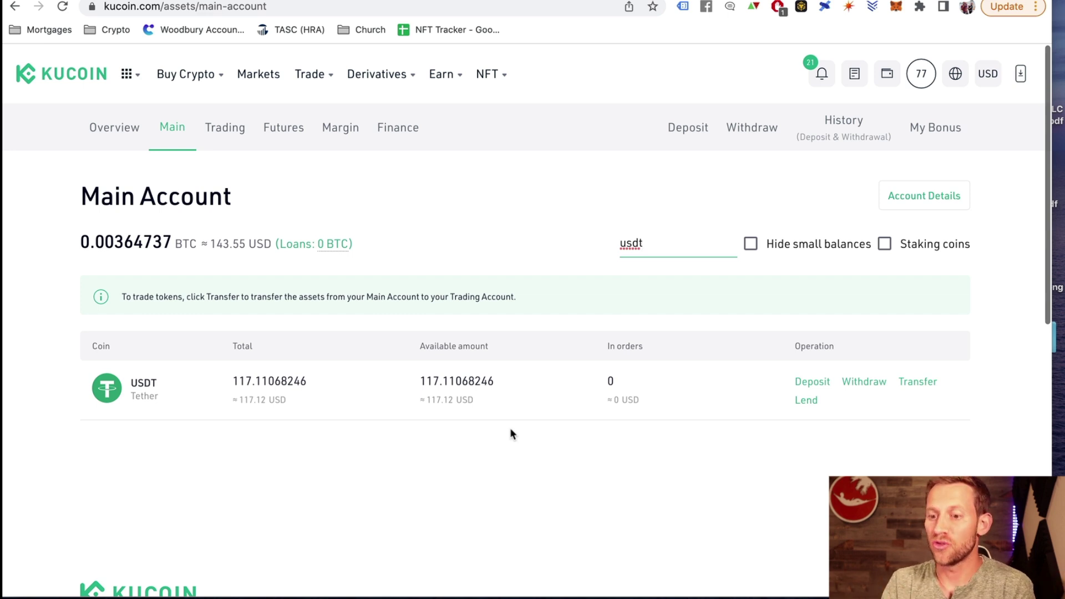
click(912, 385)
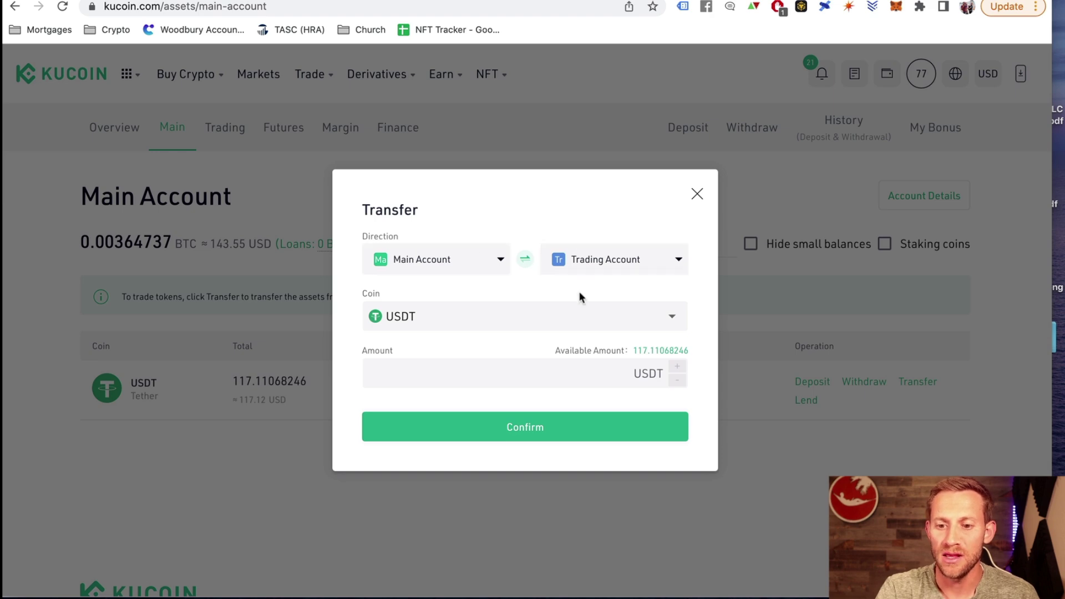
click(642, 353)
click(544, 435)
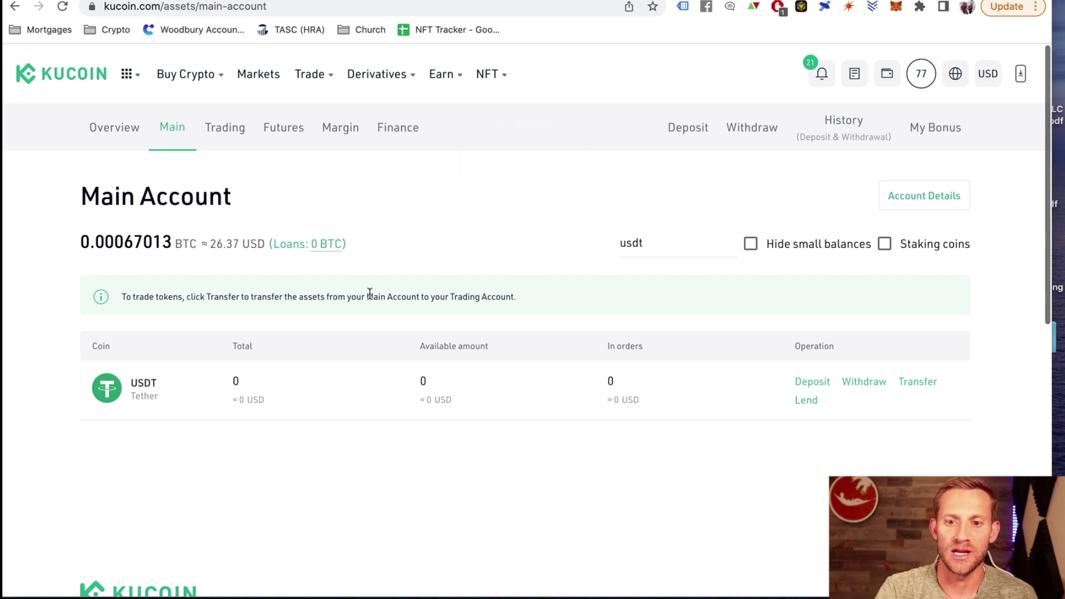
Open Spot Trading and switch the market to the APE/USDT pair.
mouse_move(310, 75)
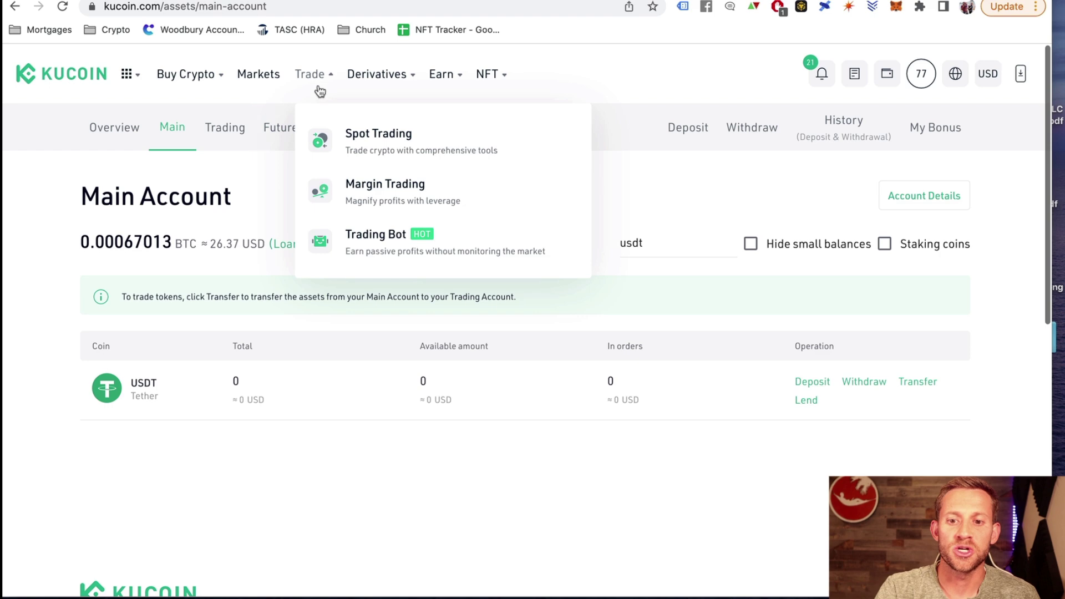
click(356, 140)
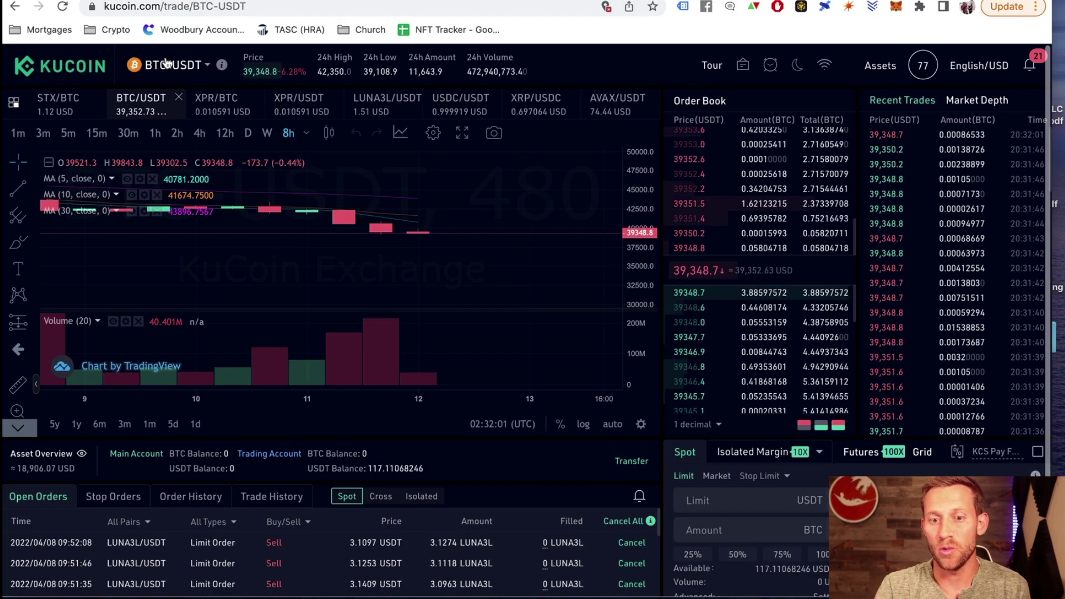
click(211, 48)
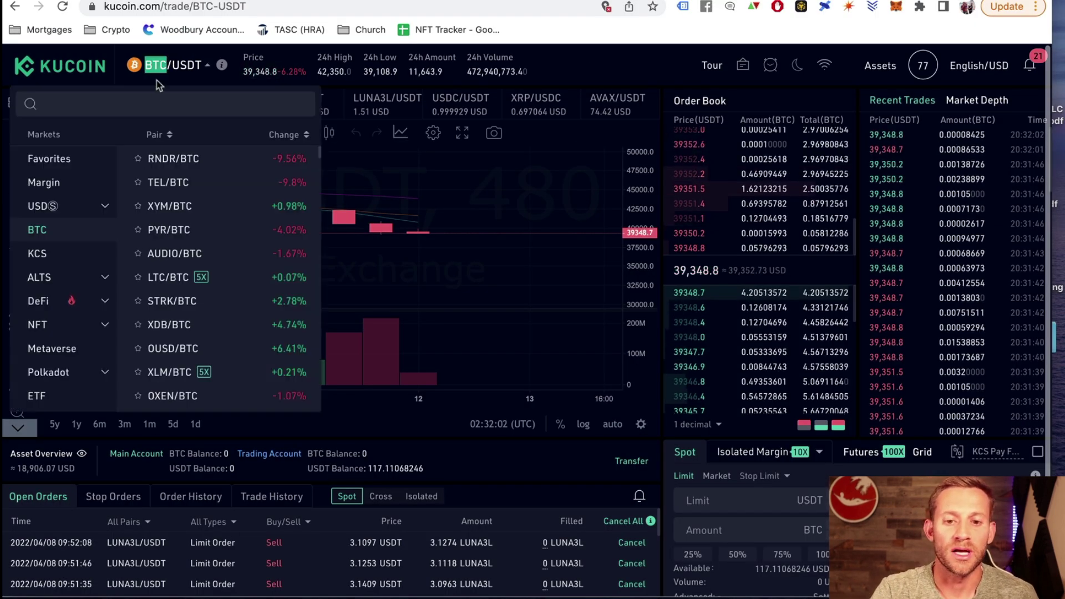
click(148, 102)
text(APE)
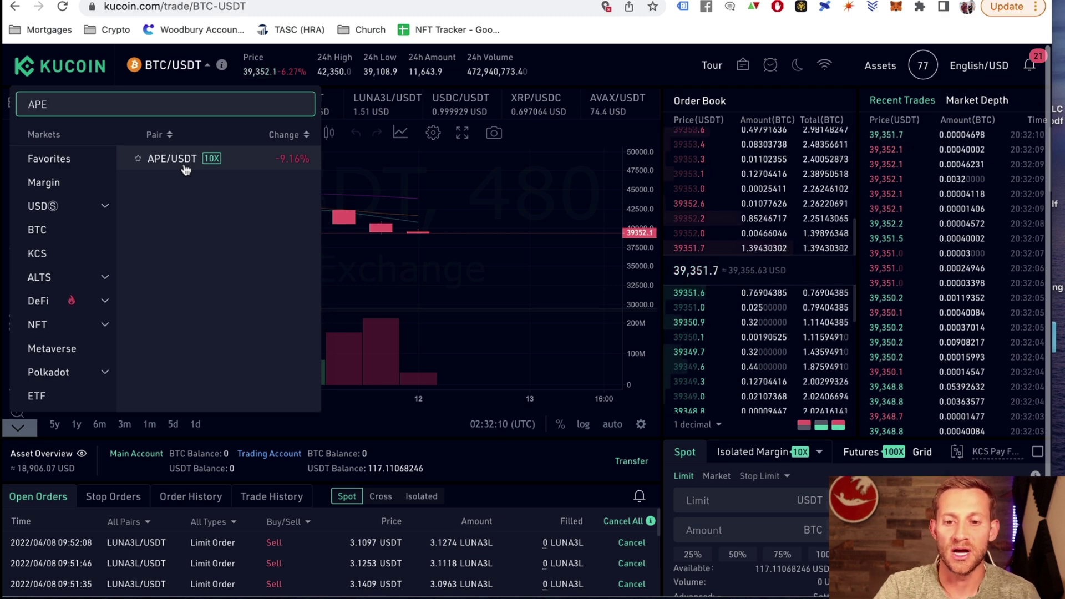
click(185, 167)
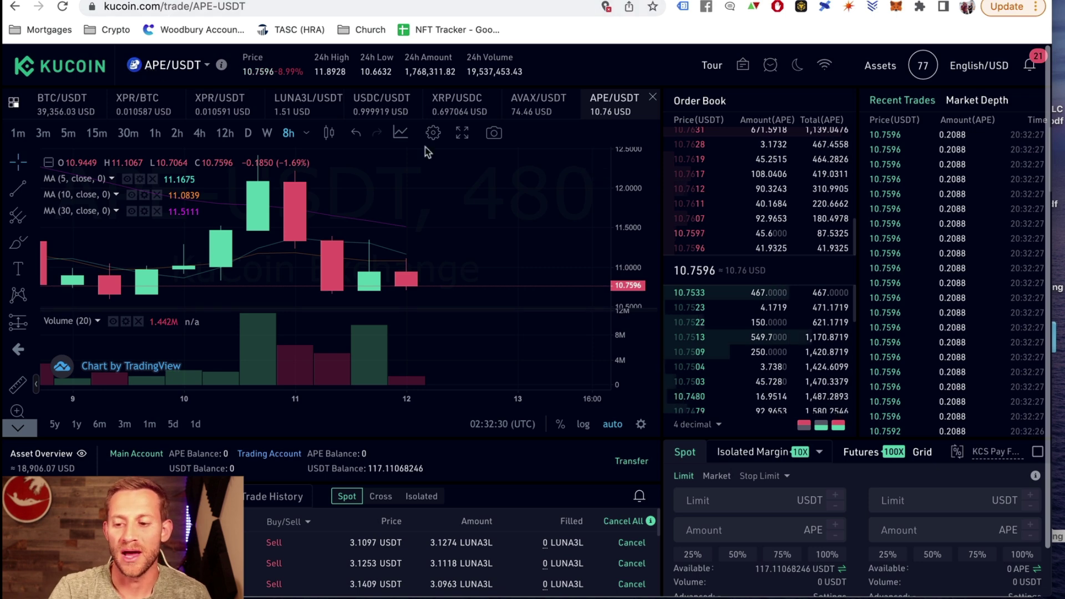
Place a market buy of APE using 50% of the available USDT (58.5553 USDT).
scroll(740, 469, down, 1)
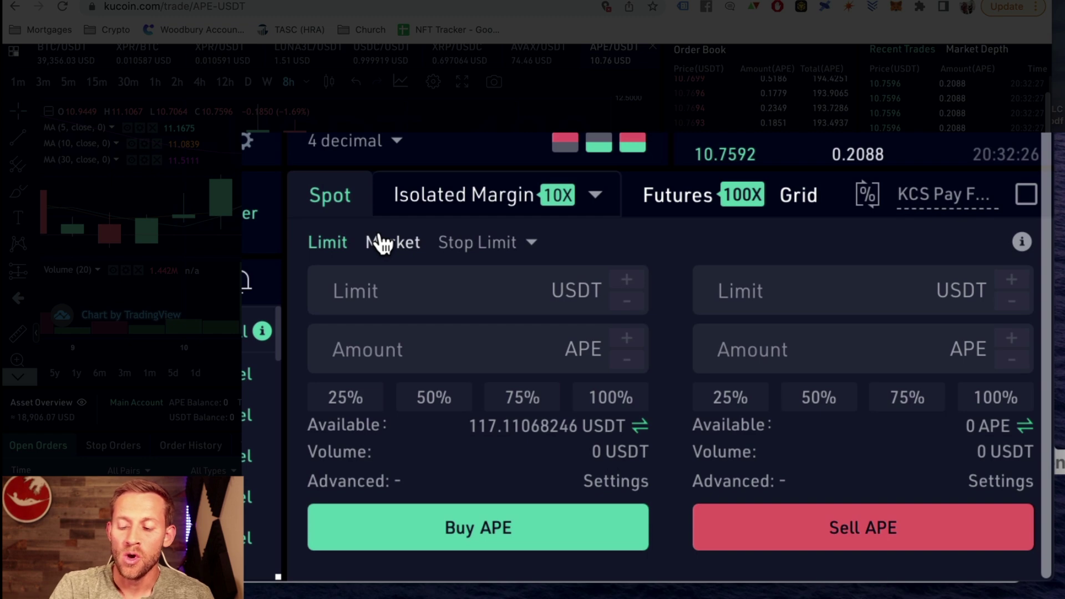
click(379, 243)
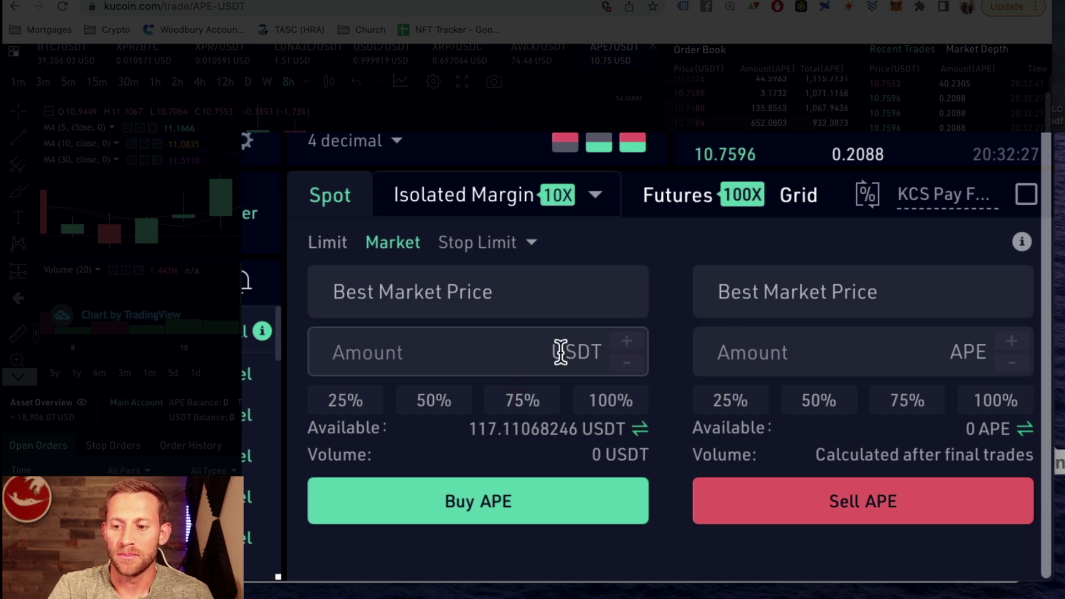
click(613, 399)
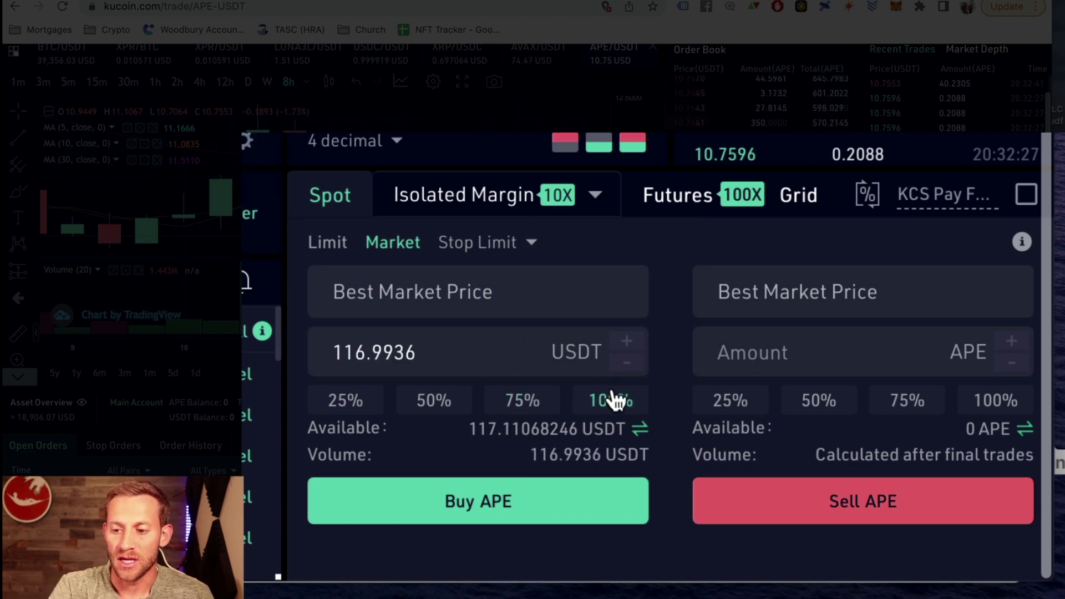
click(402, 405)
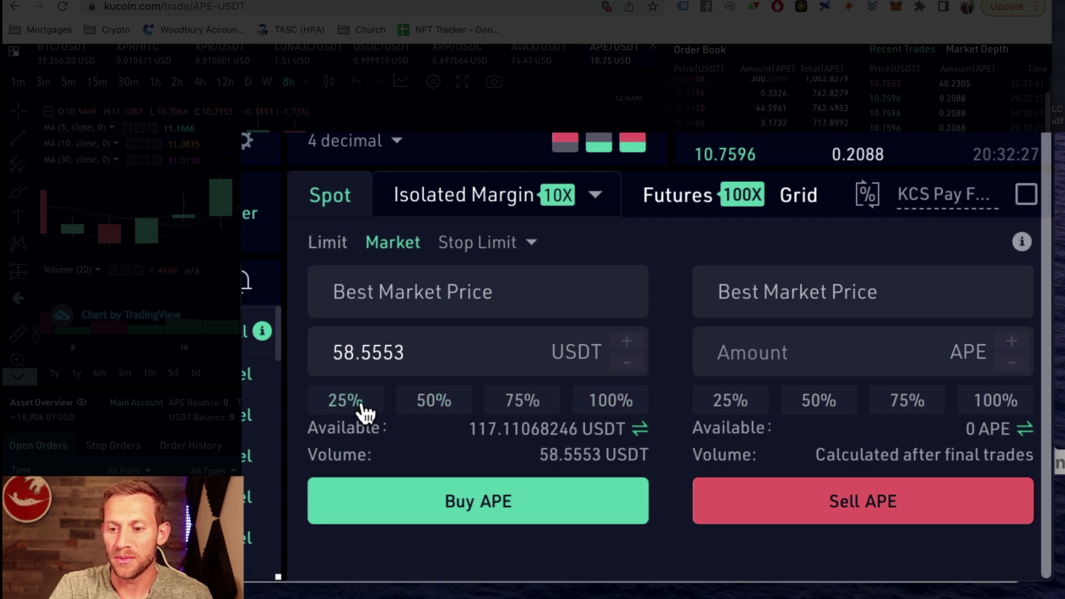
click(365, 412)
click(444, 416)
click(608, 413)
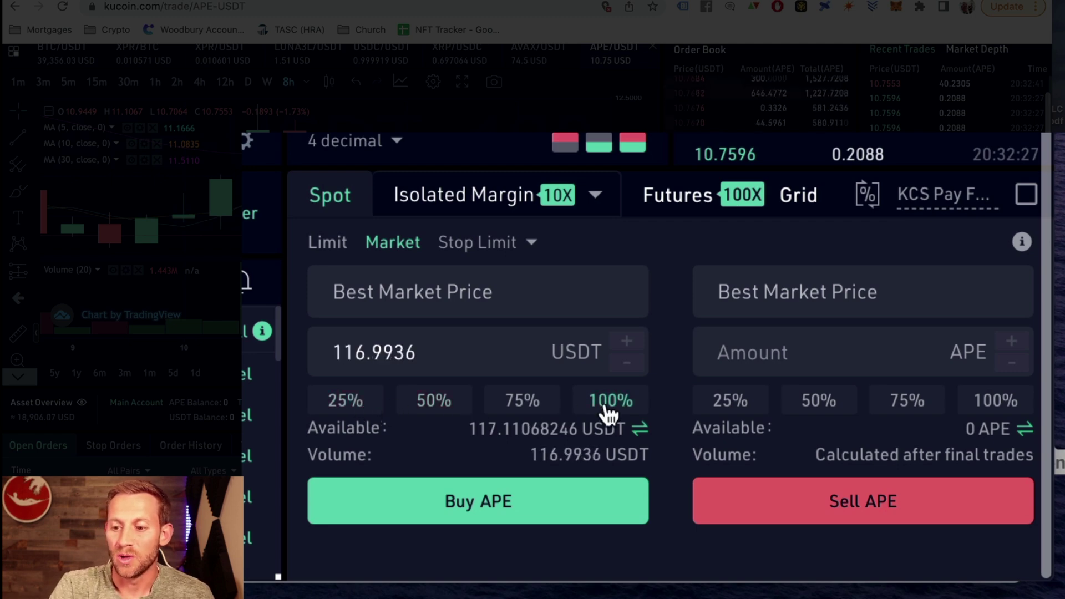
click(435, 409)
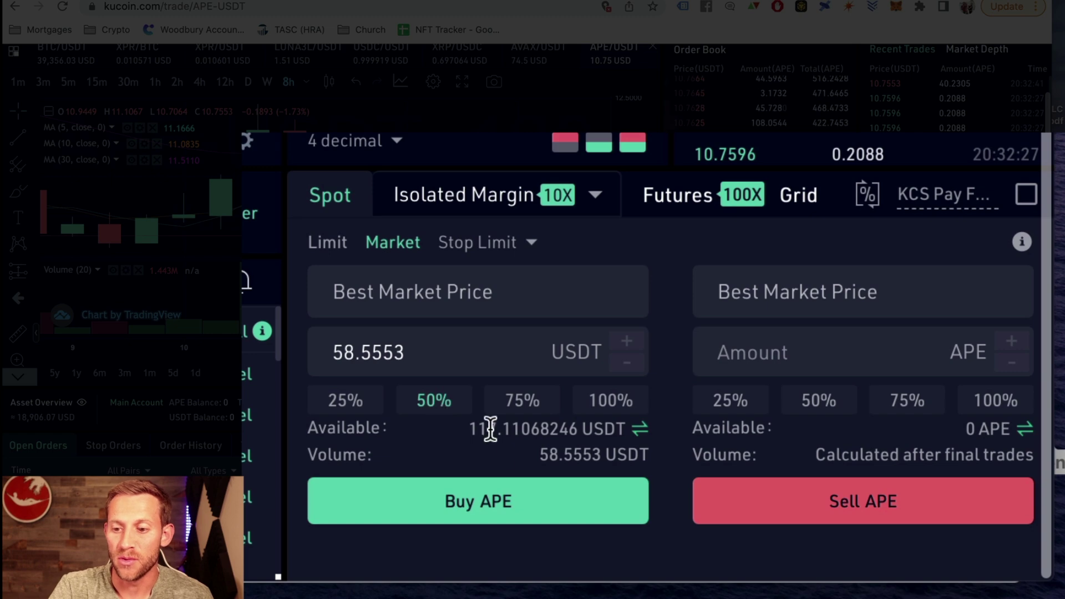
click(484, 499)
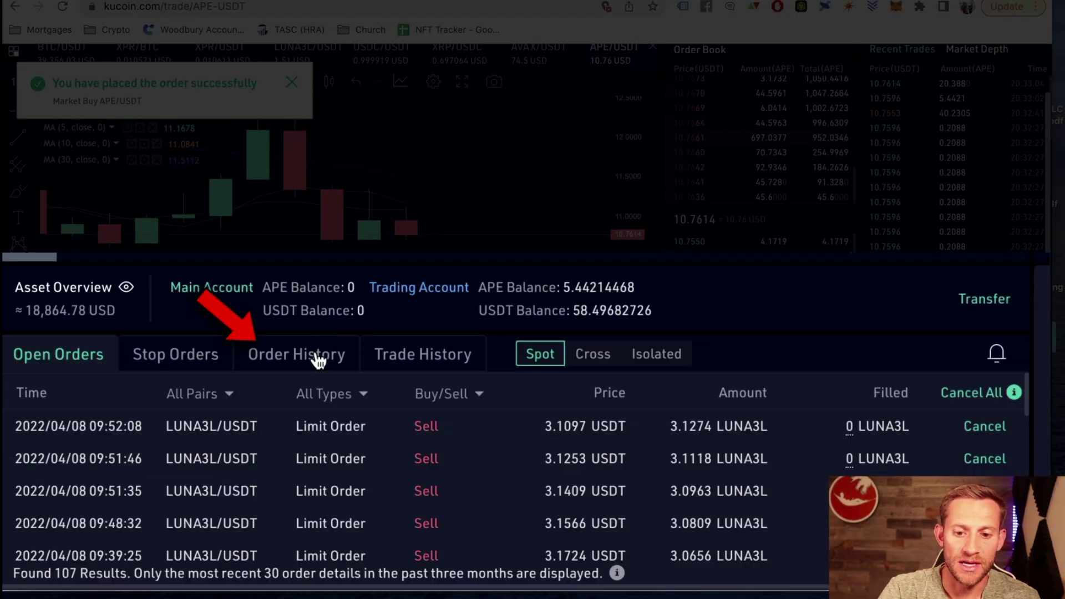
Confirm the APE buy in Order History, then view the Trading Account with 5.44214468 APE and 58.4968 USDT.
click(204, 447)
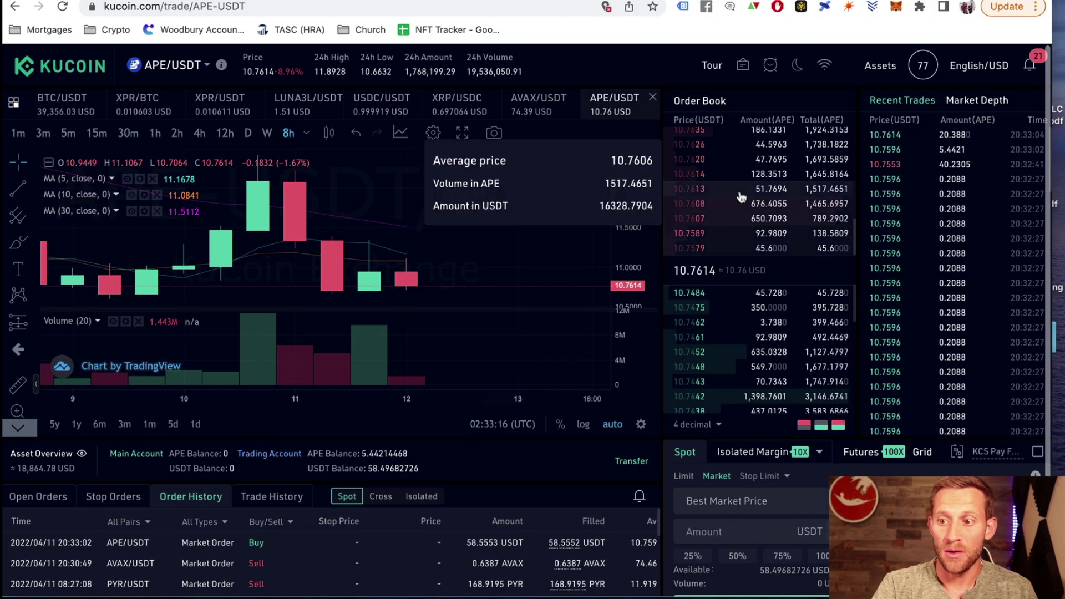
mouse_move(886, 67)
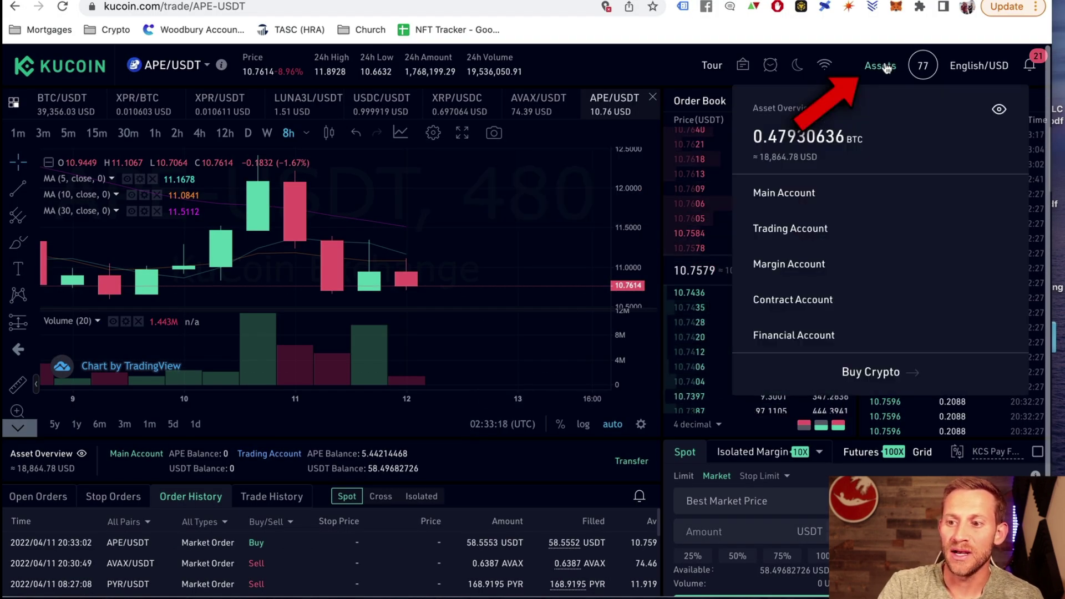
click(806, 227)
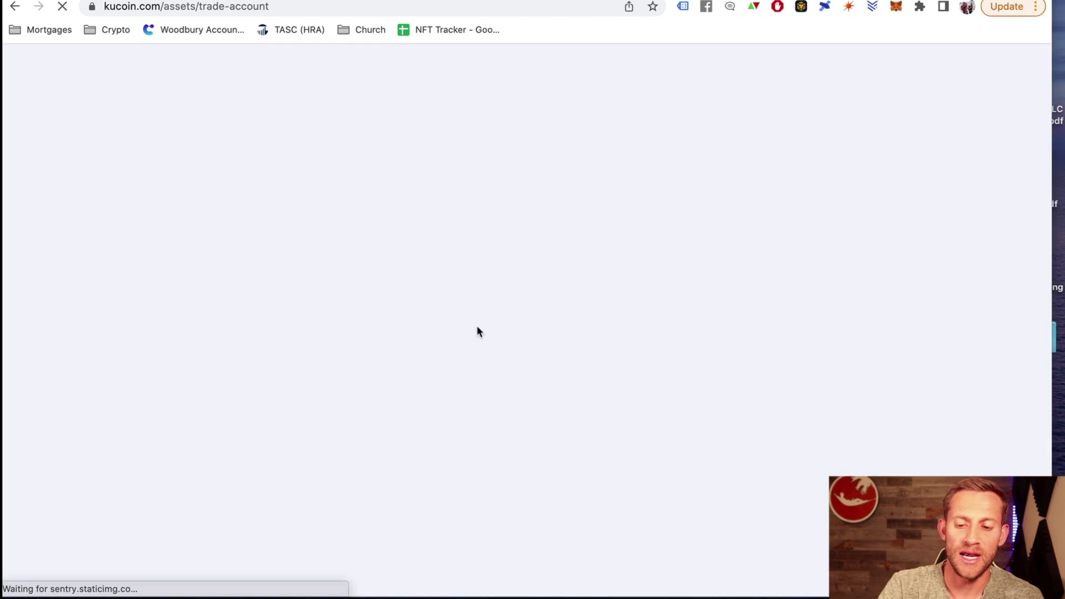
scroll(418, 454, down, 10)
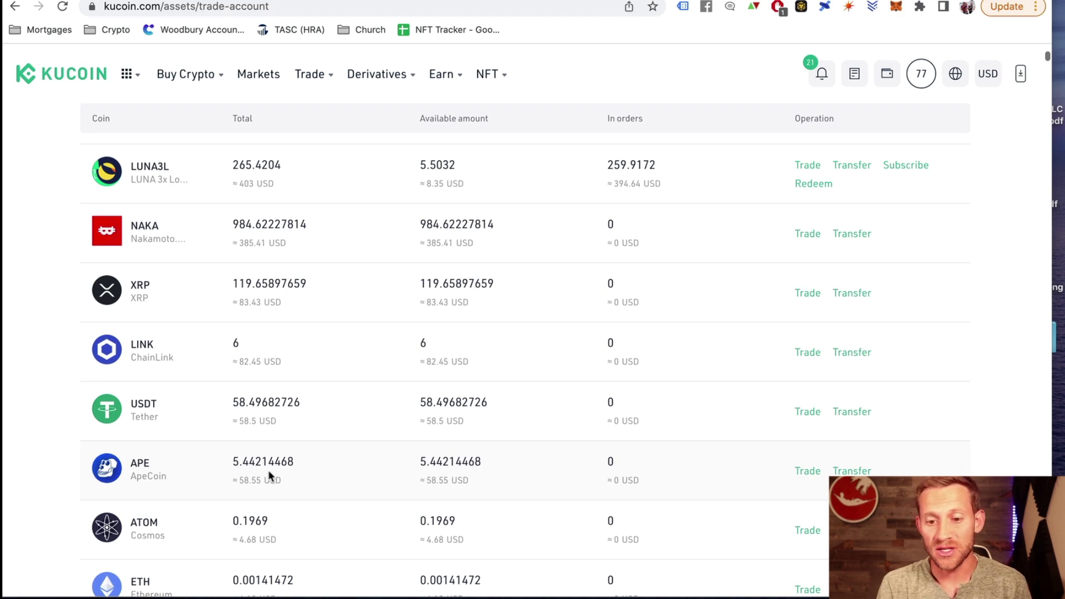
scroll(268, 471, up, 5)
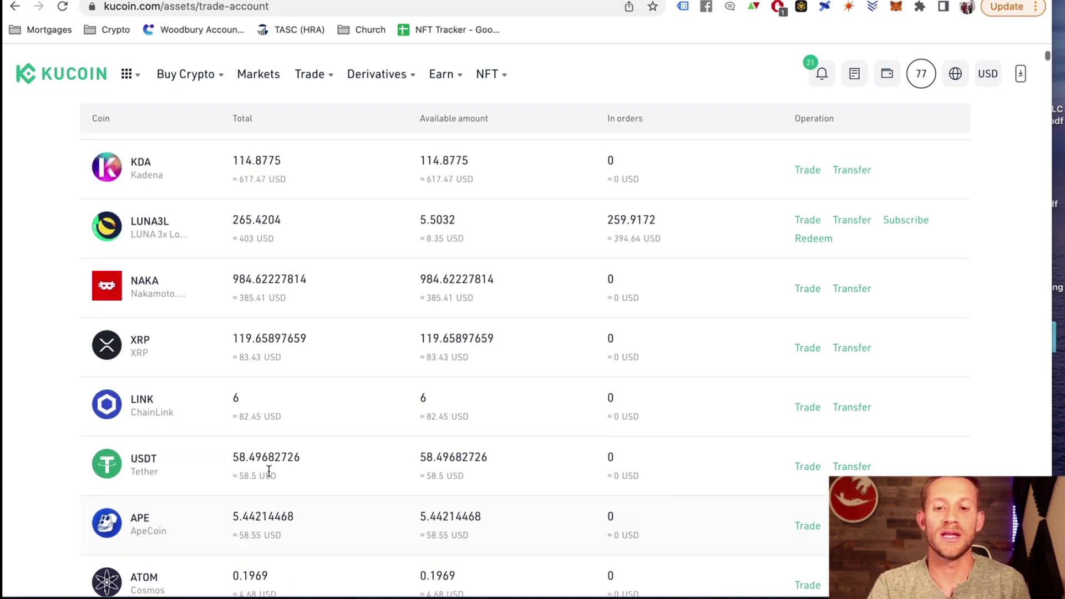
mouse_move(315, 88)
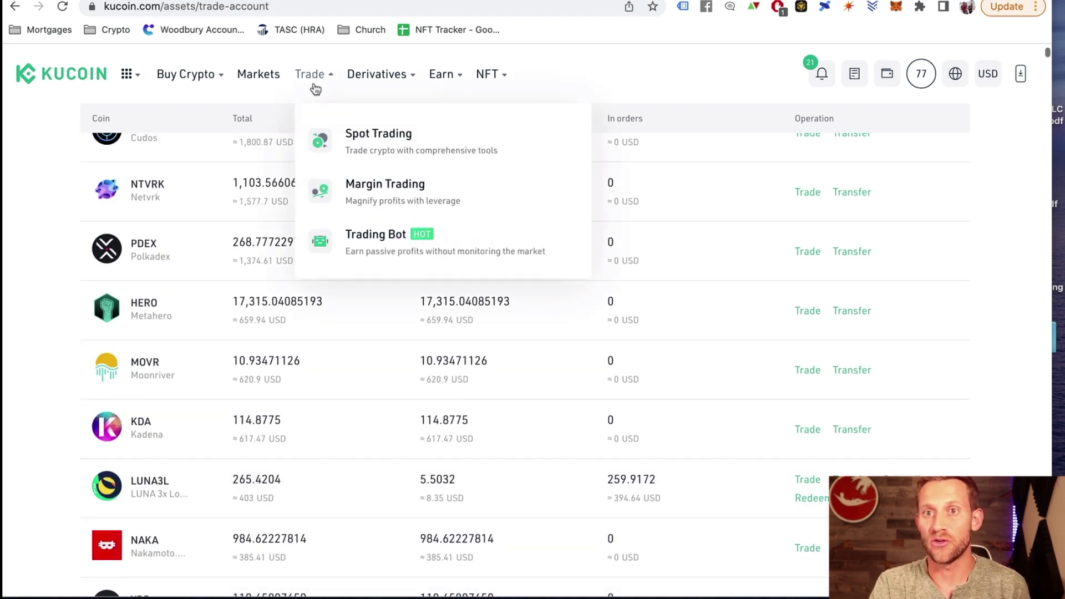